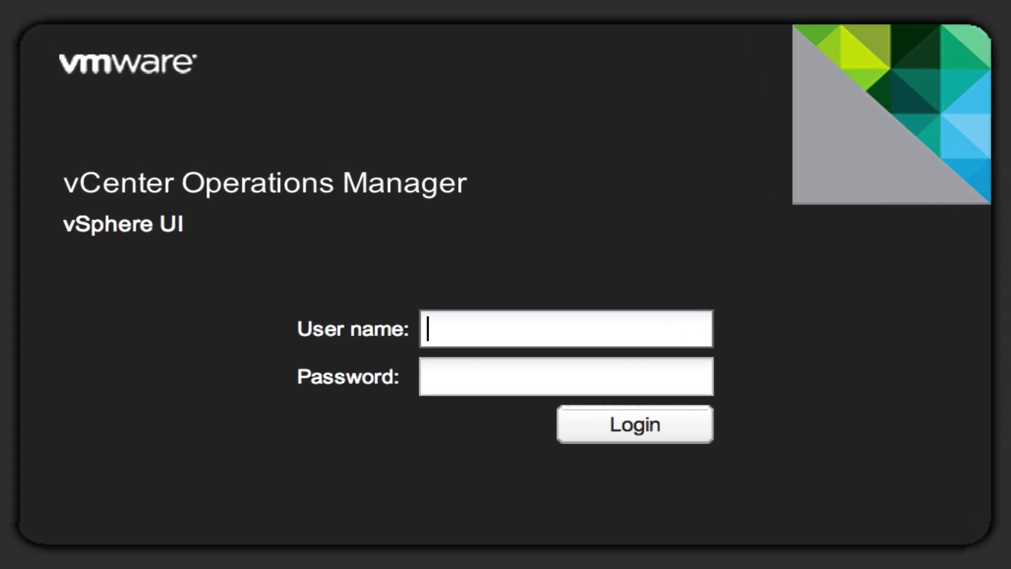
- Enter 'admin' as the user name and type the account password
type("admin")
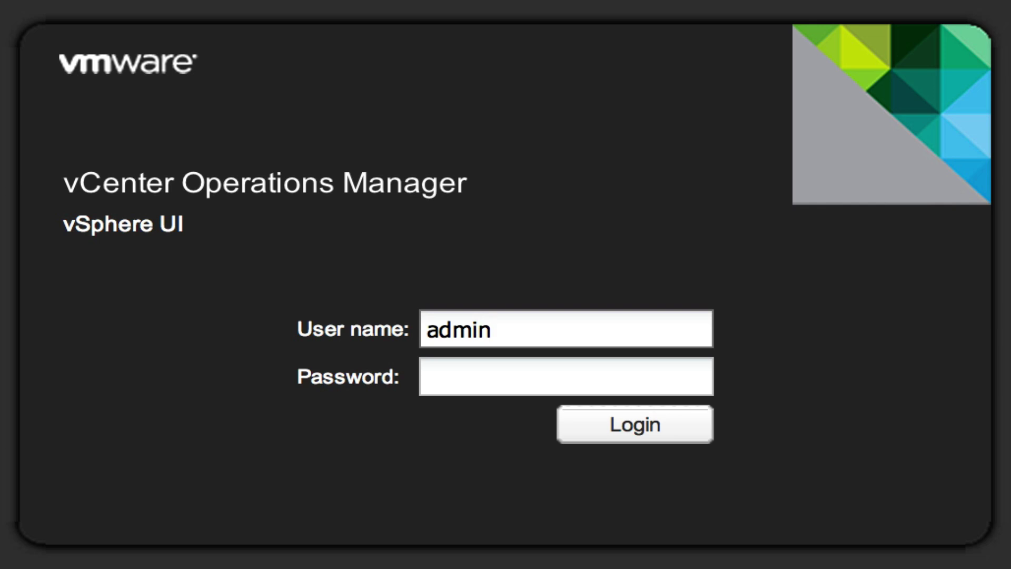
left_click(428, 376)
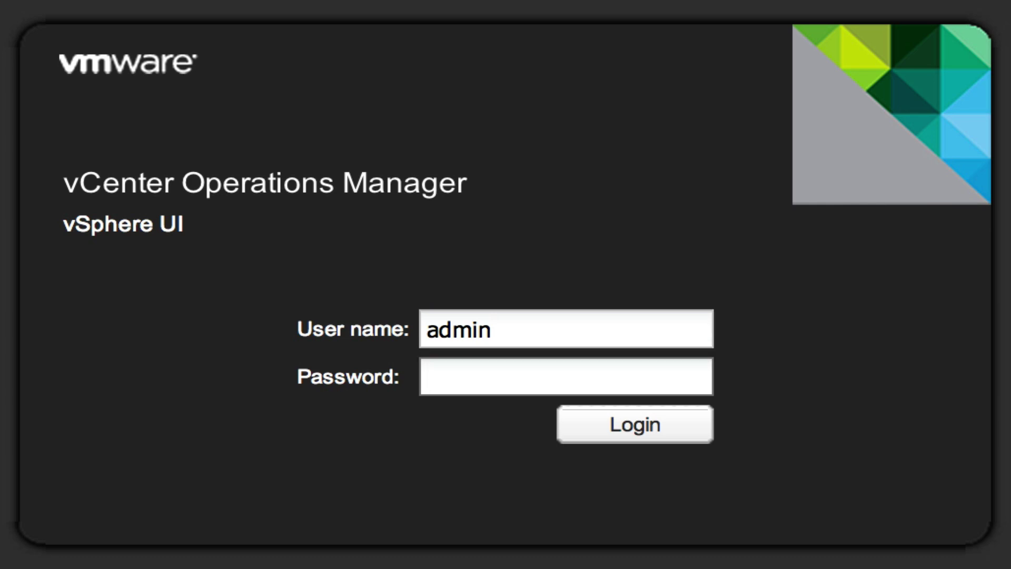
type("•••••••••")
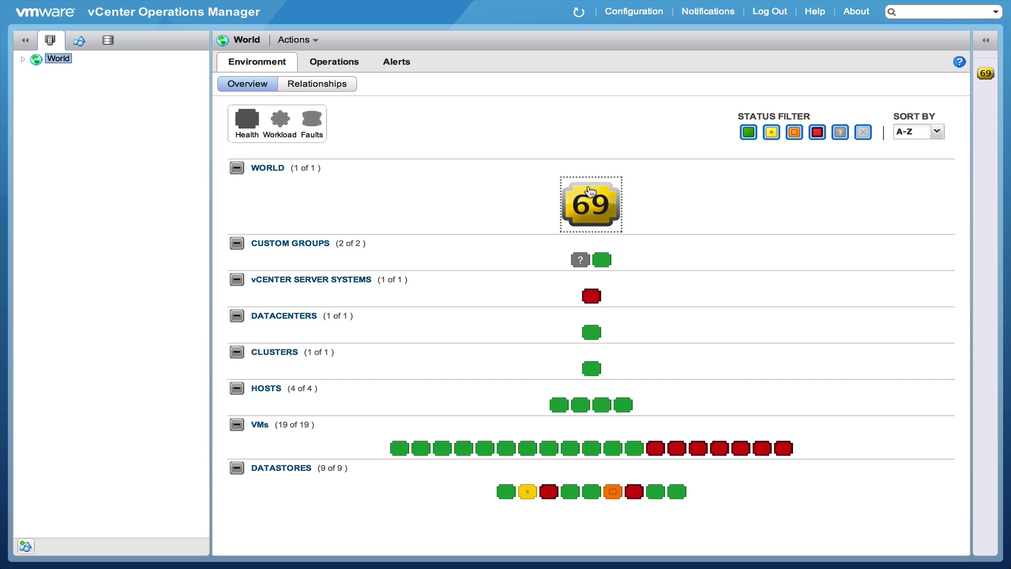
- Log in, expand World, select NTPRO.NL and read its health badges
mouse_move(589, 210)
left_click(22, 58)
left_click(51, 71)
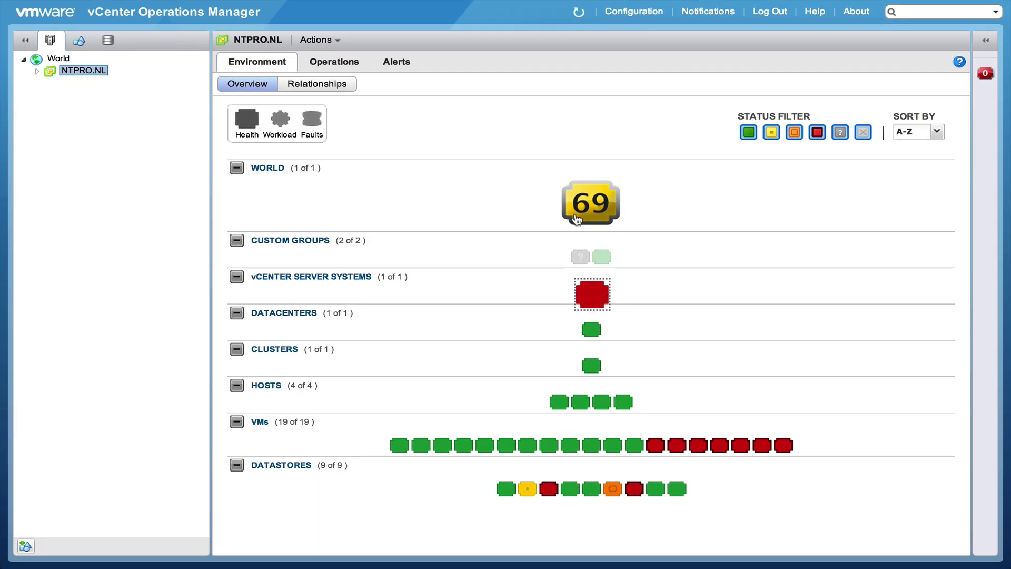
mouse_move(604, 208)
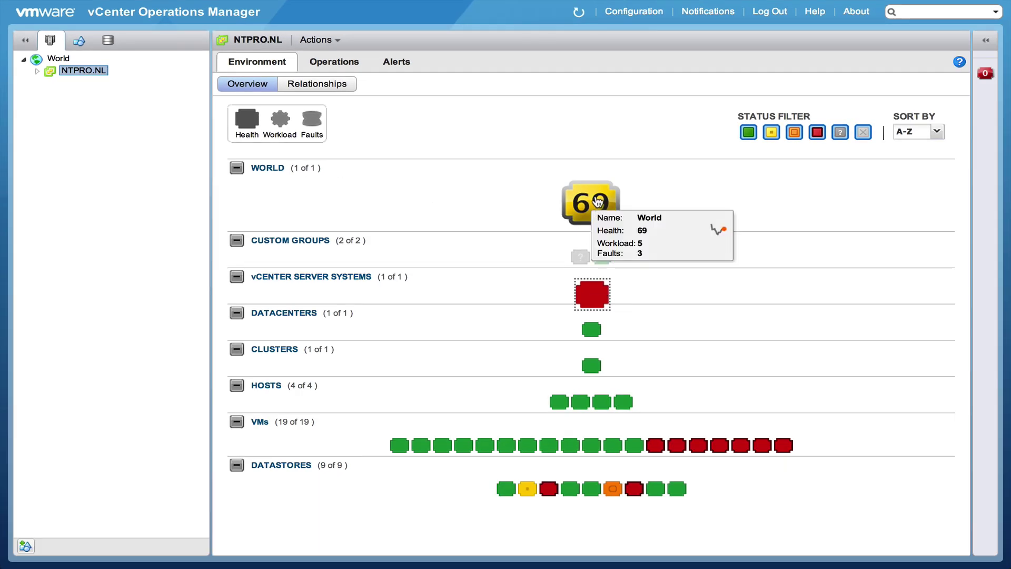
mouse_move(589, 292)
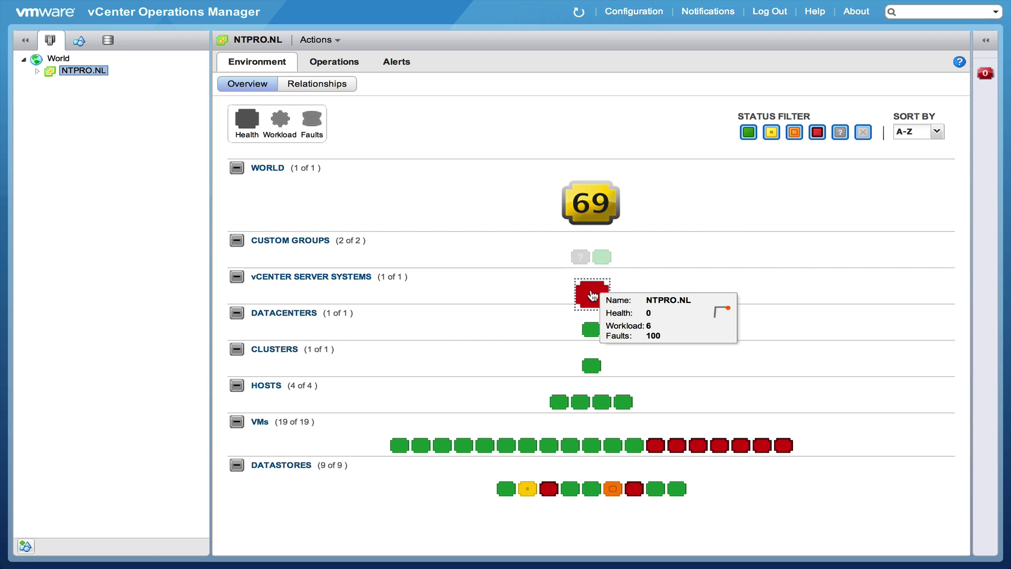
- Expand NTPRO.NL, Papendrecht, NTPRO and 192.168.2.8, then collapse and re-expand NTPRO.NL
left_click(37, 71)
left_click(51, 83)
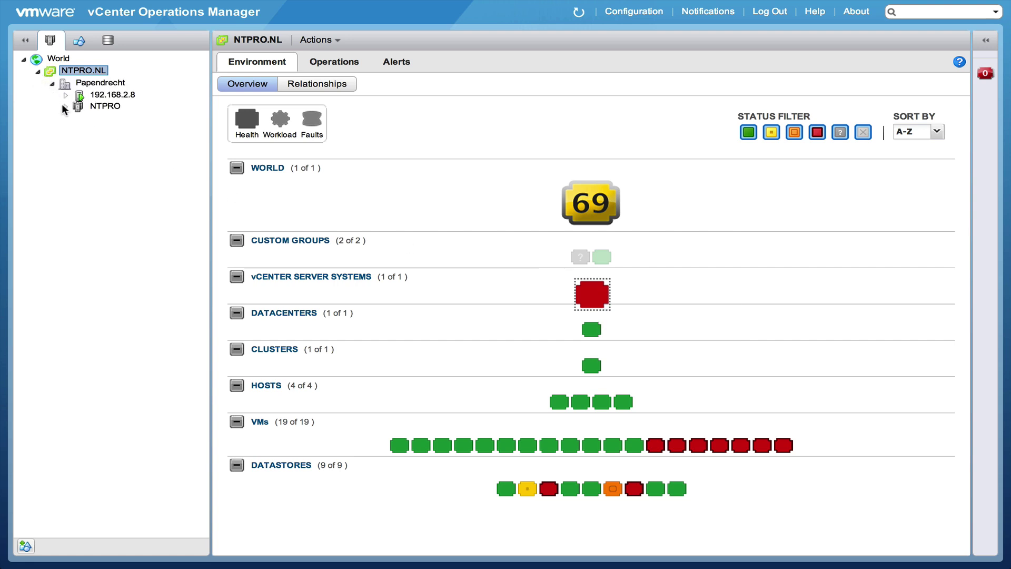
left_click(64, 106)
left_click(65, 96)
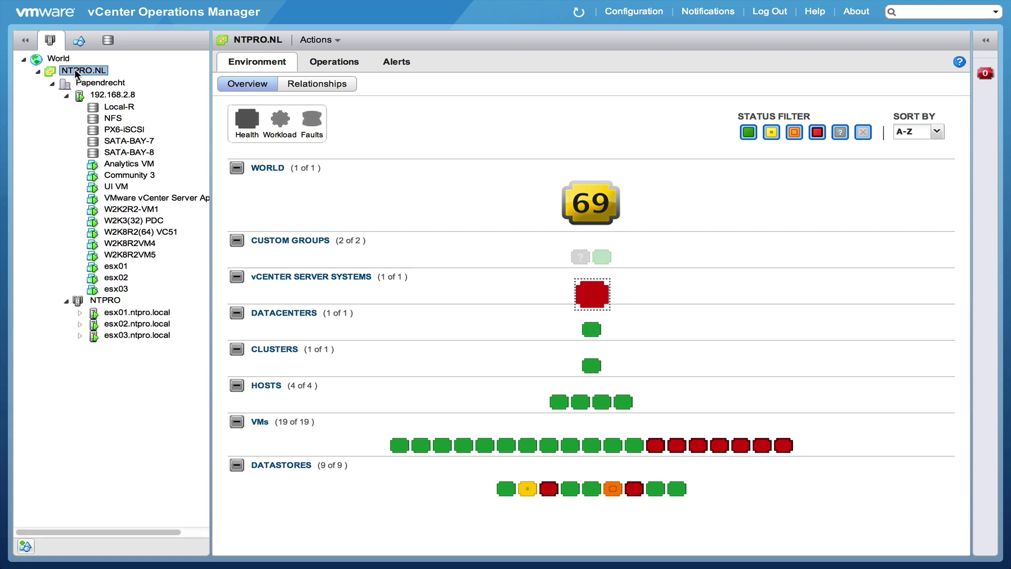
double_click(76, 69)
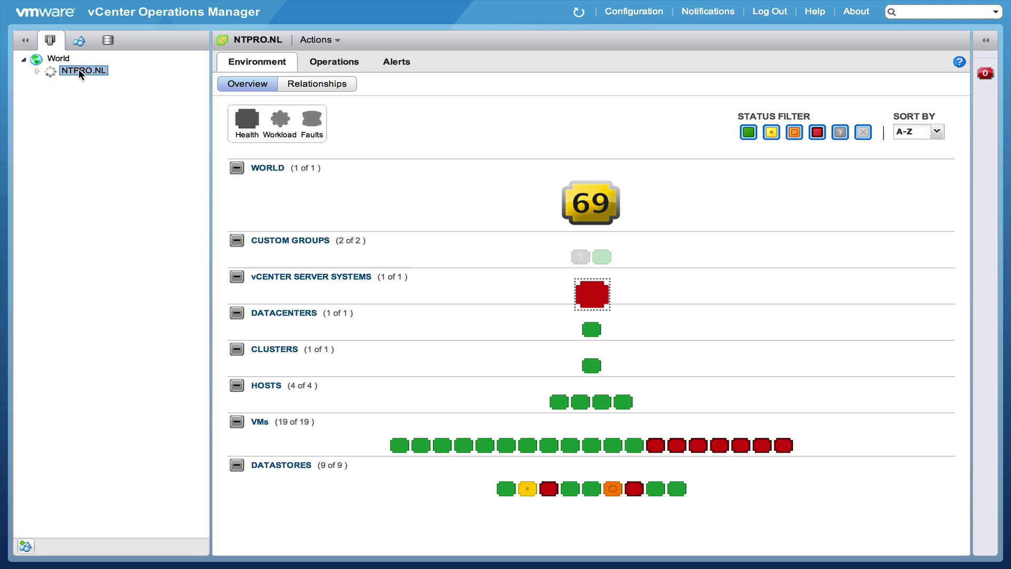
double_click(82, 71)
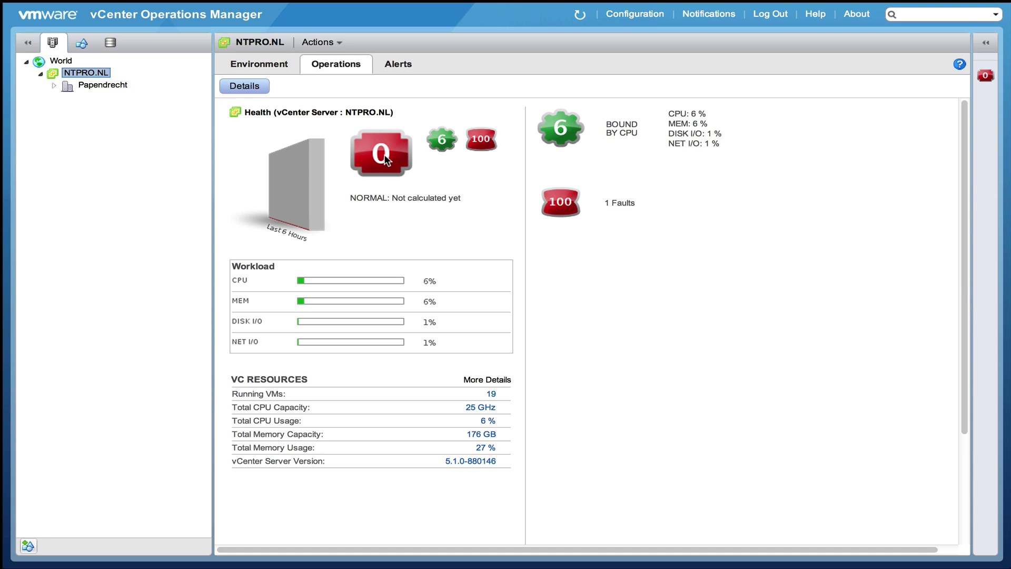
- Show the NTPRO.NL faults and highlight the health data error and vpxdhealth URL text
left_click(563, 207)
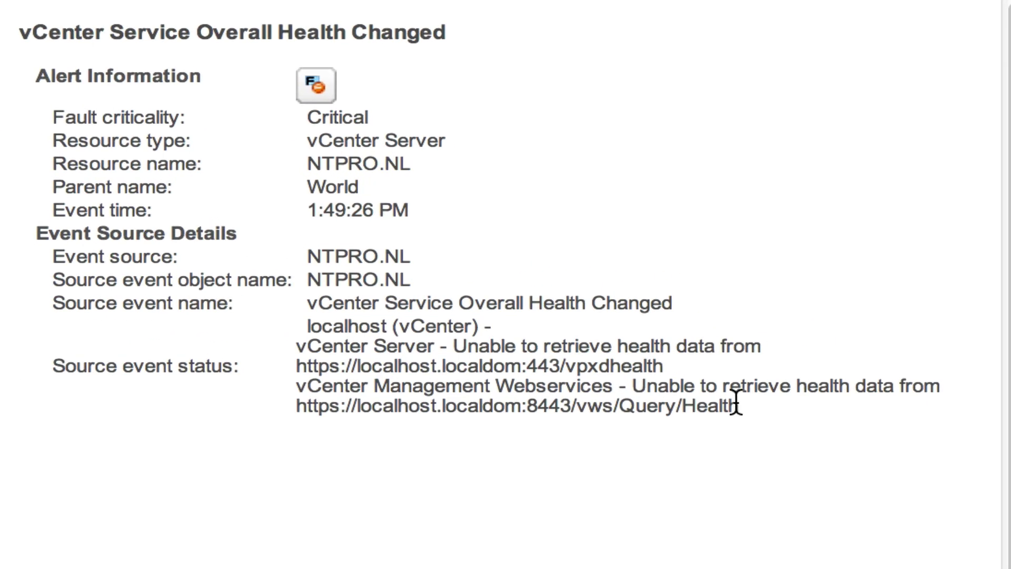
left_click_drag(845, 271, 764, 266)
left_click_drag(548, 390, 300, 363)
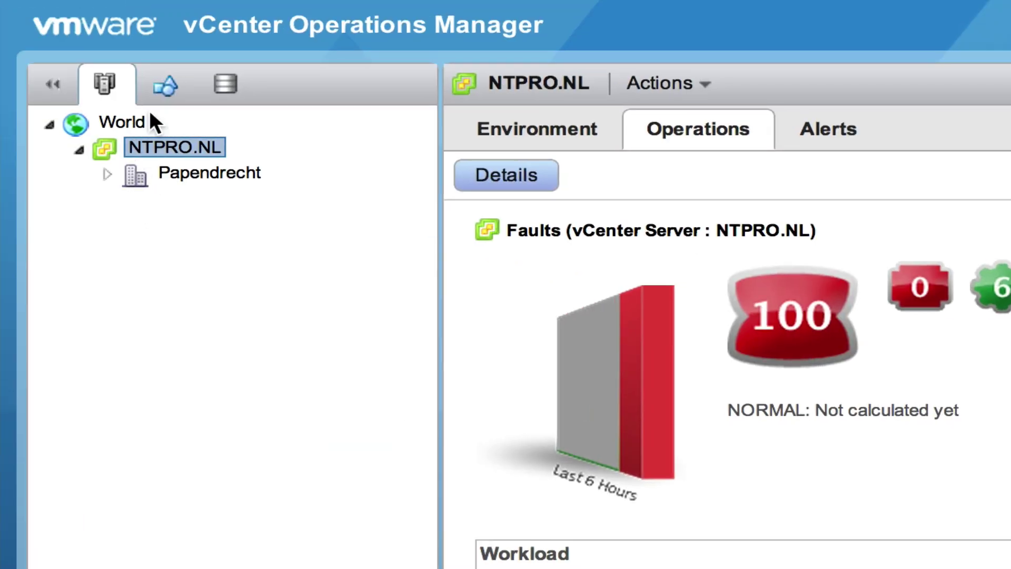
- Review the Nested servers group's health under Environment, then open the group Actions menu
left_click(167, 89)
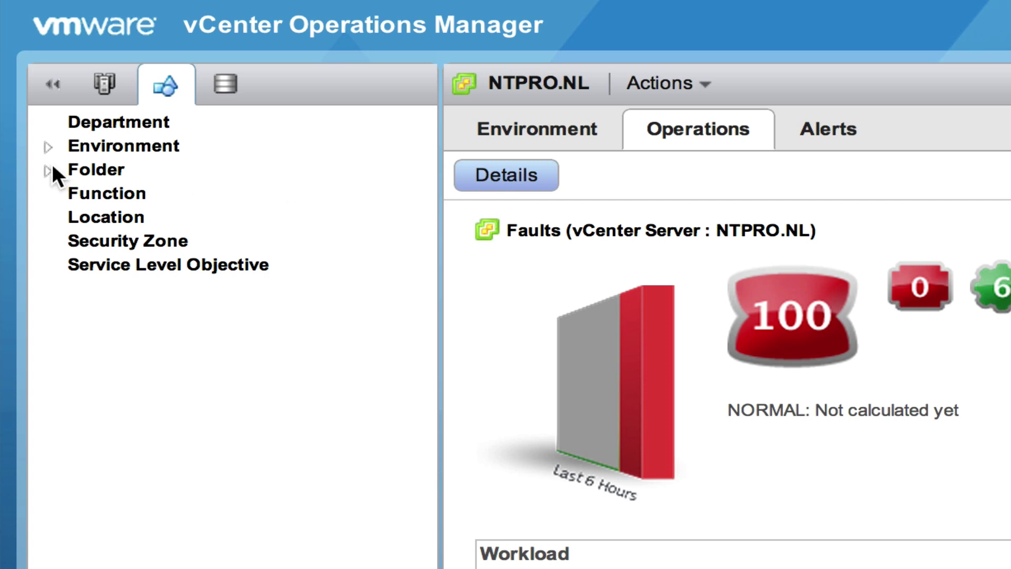
left_click(44, 142)
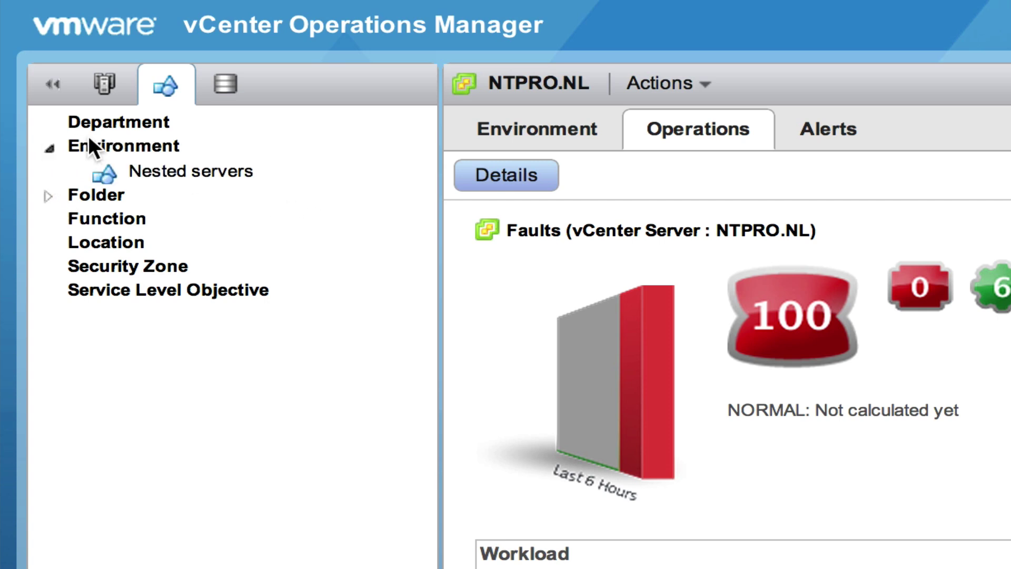
left_click(187, 168)
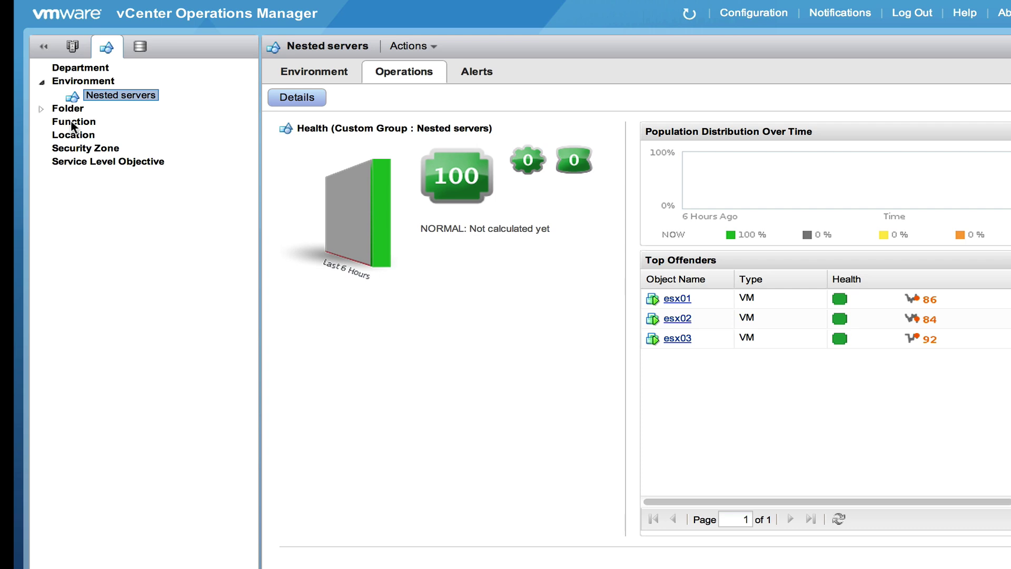
left_click(421, 48)
- Create group 'VMworld 2012 Barcelona' with description 'test', type Function and Default Policy
left_click(421, 67)
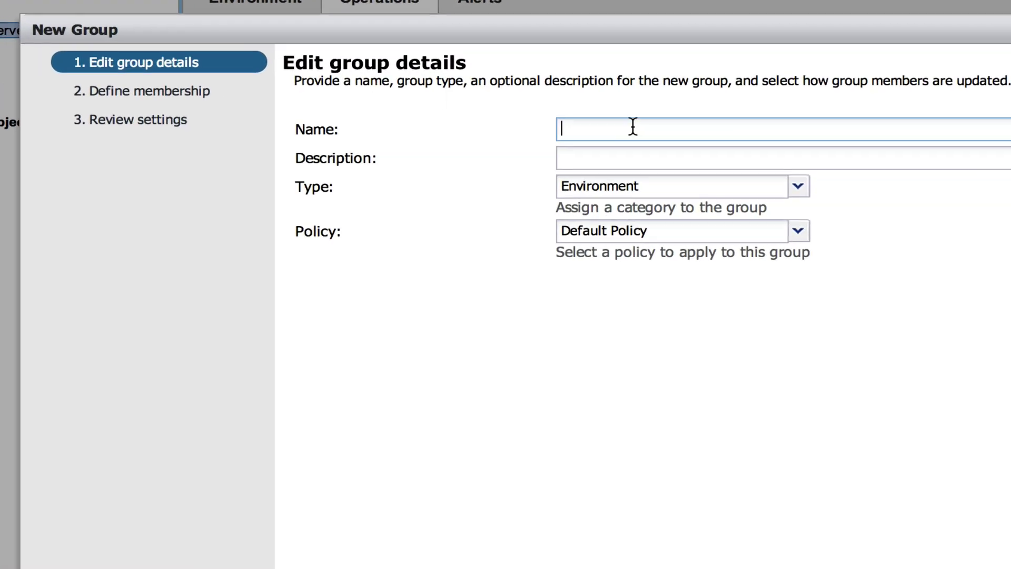
left_click(633, 126)
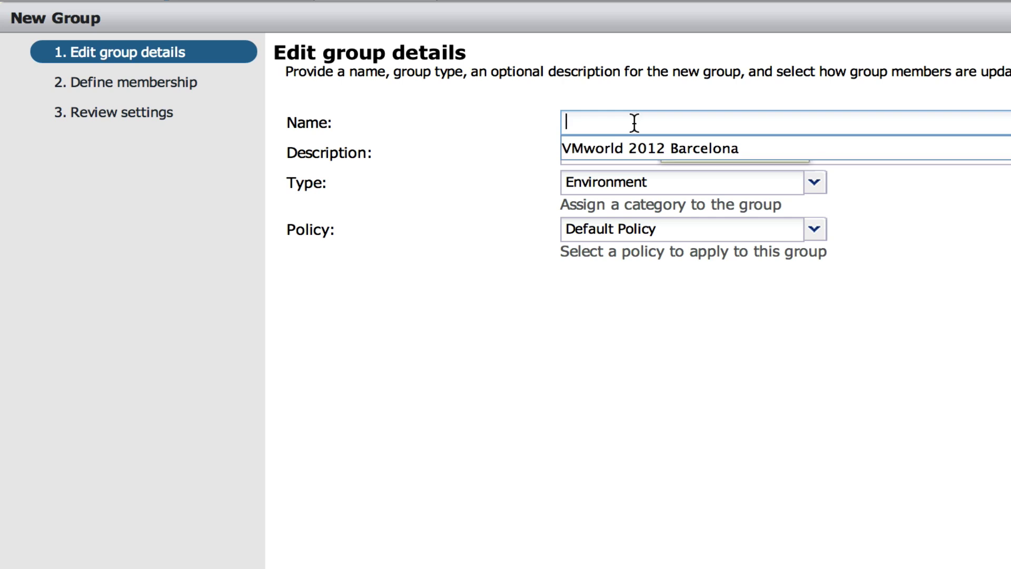
left_click(633, 147)
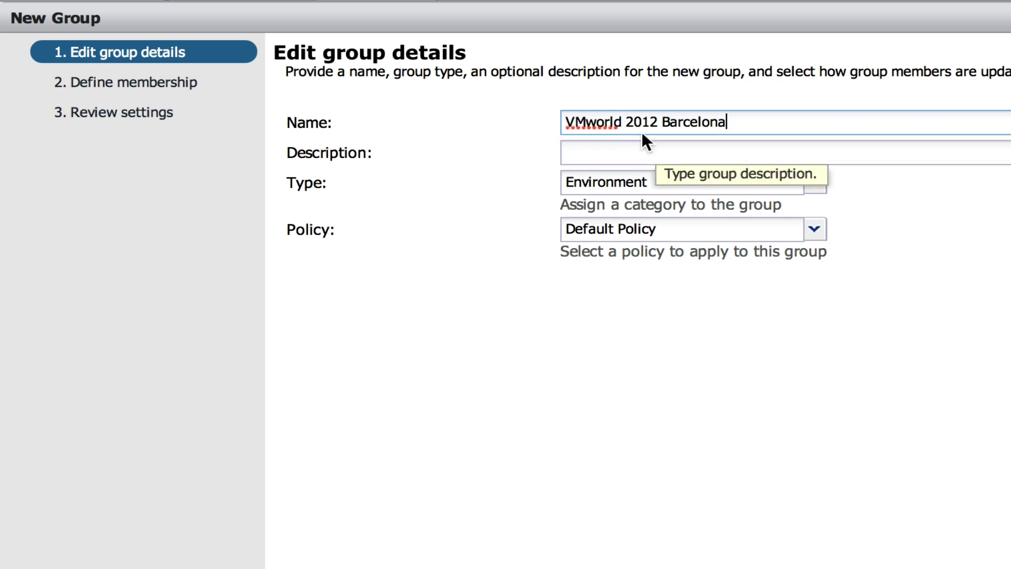
left_click(731, 151)
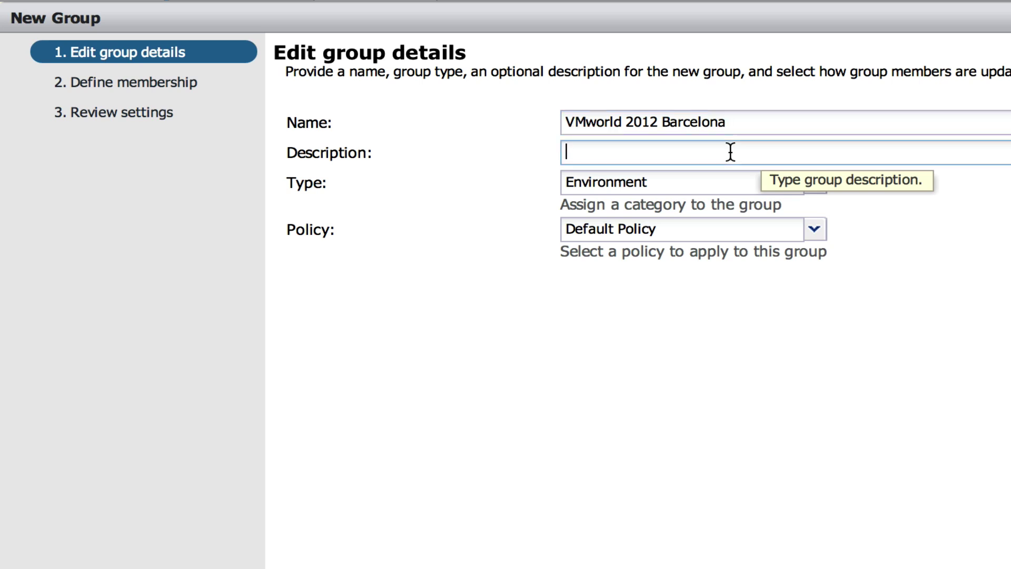
type("test")
left_click(716, 184)
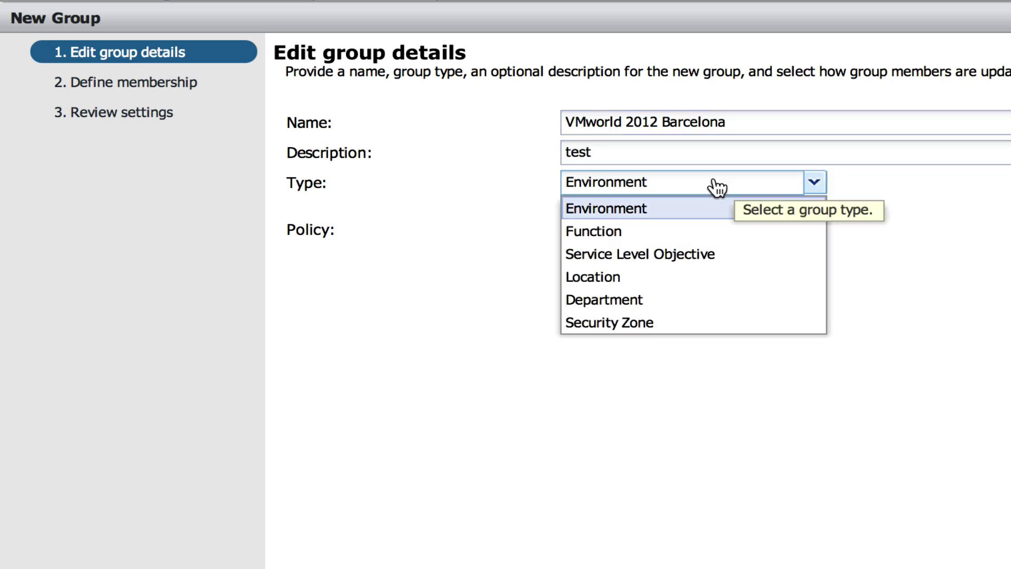
left_click(695, 231)
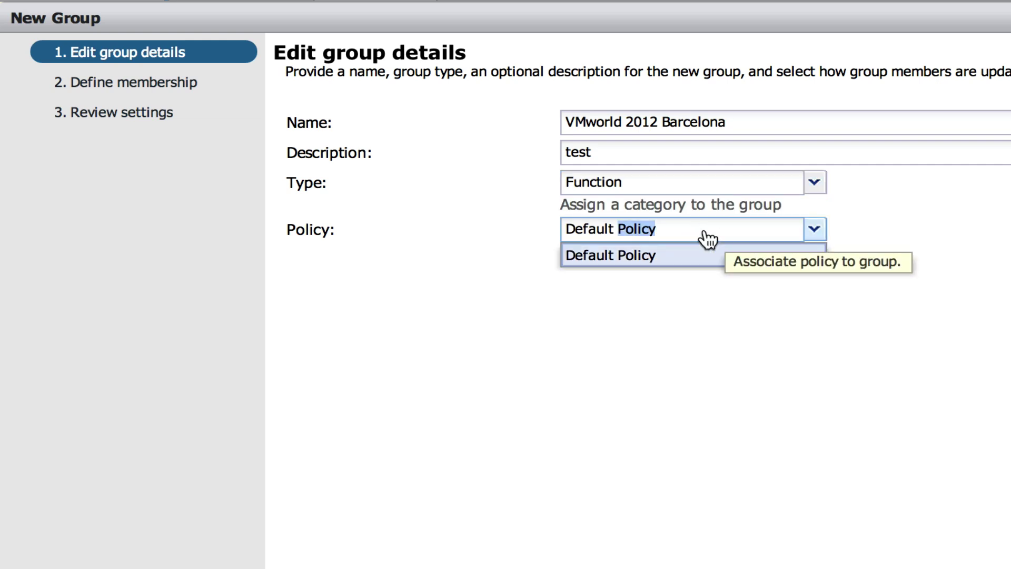
left_click(704, 232)
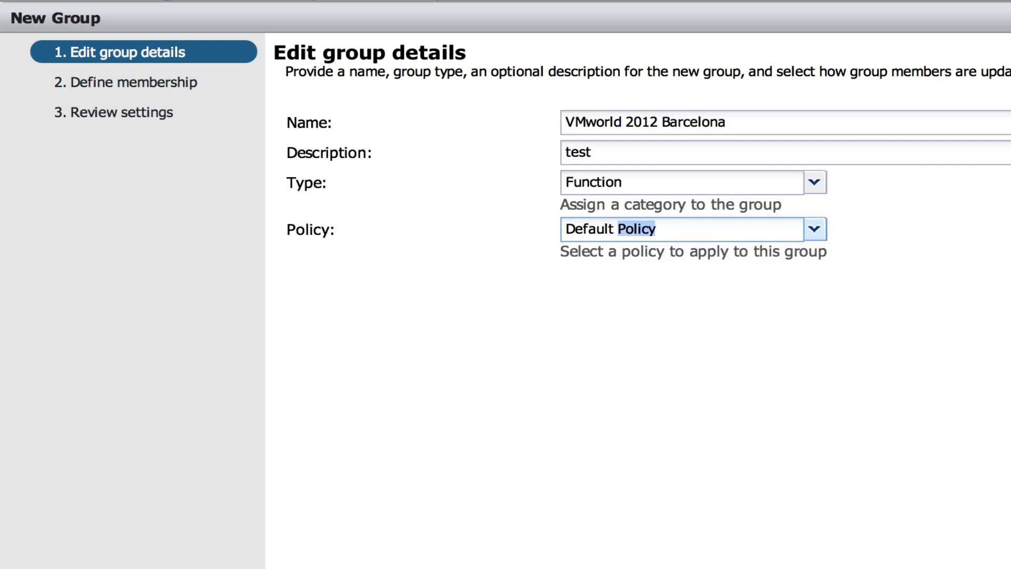
- In the member picker, expand down to host 192.168.2.8 and check the W2K8R2 VMs
key("Return")
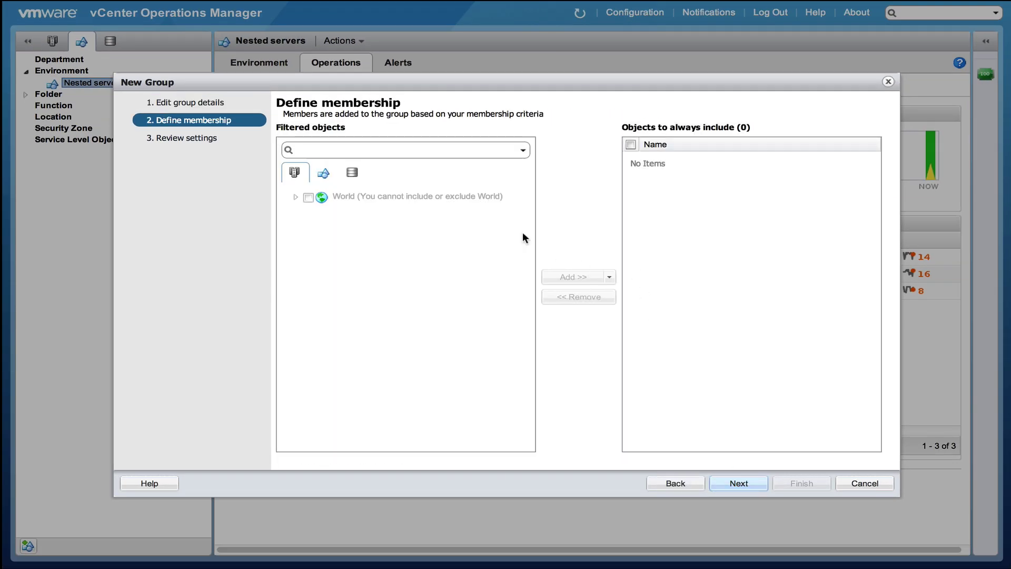
left_click(295, 197)
left_click(309, 210)
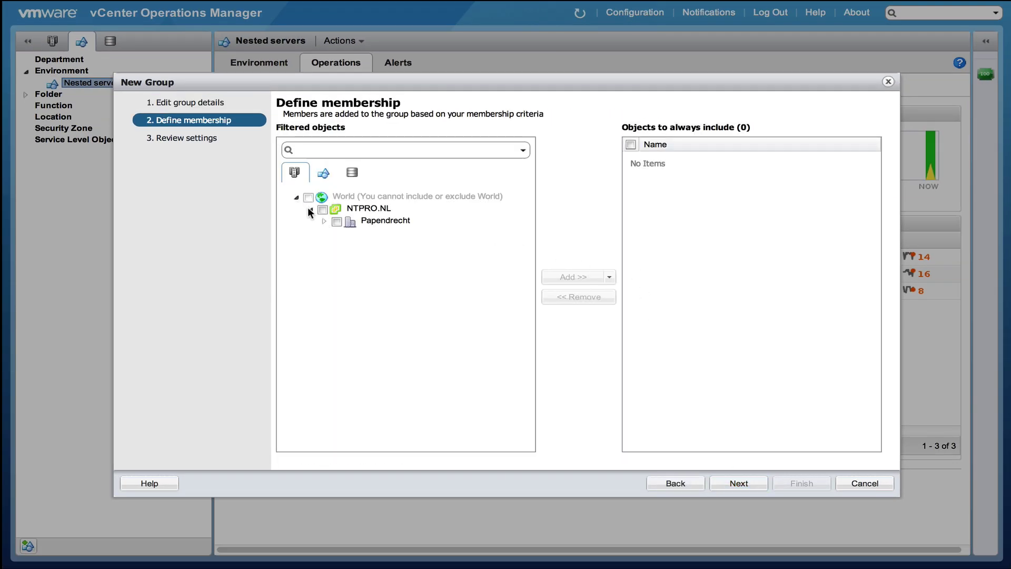
left_click(323, 221)
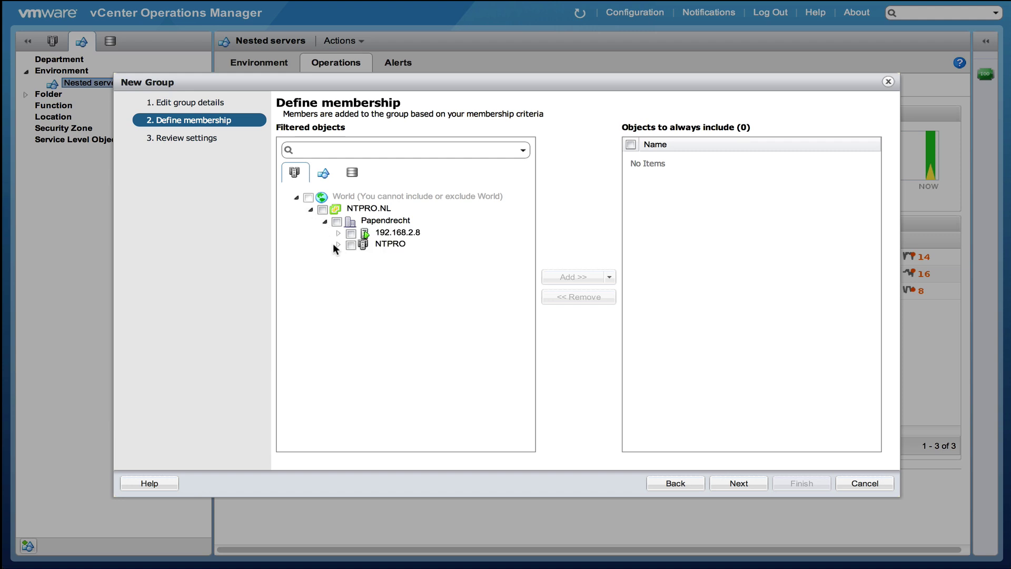
left_click(339, 245)
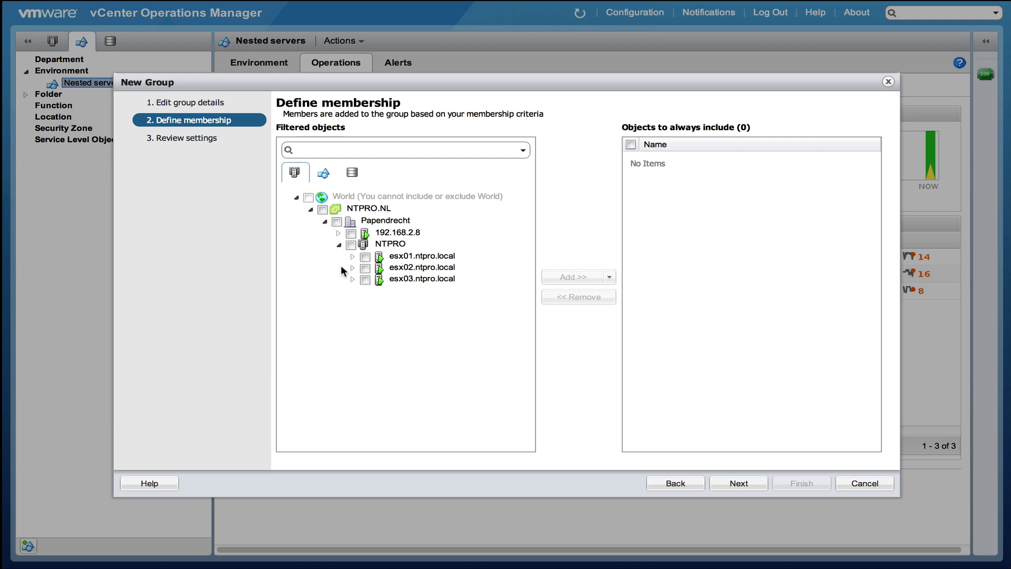
left_click(339, 233)
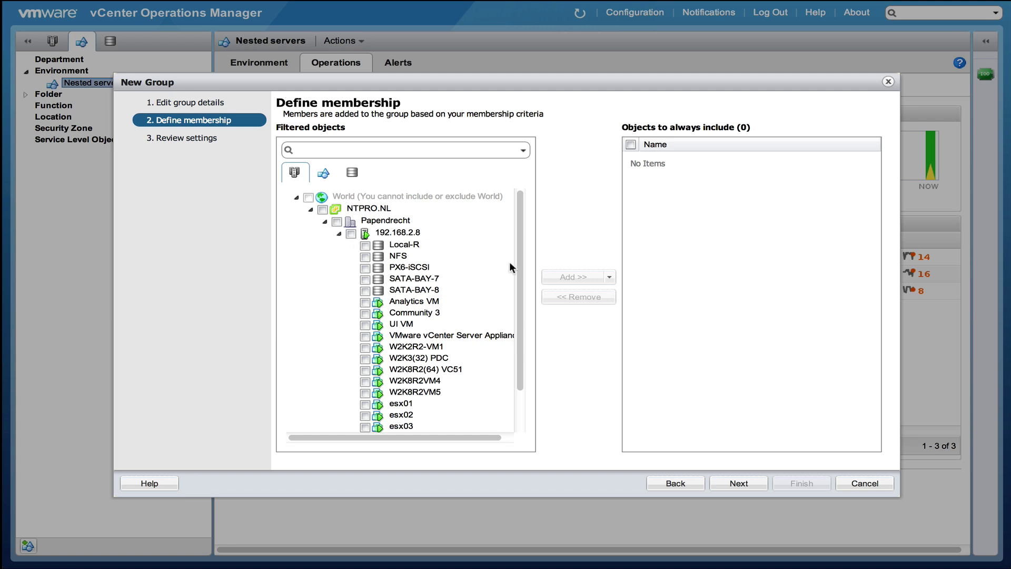
left_click_drag(519, 252, 520, 330)
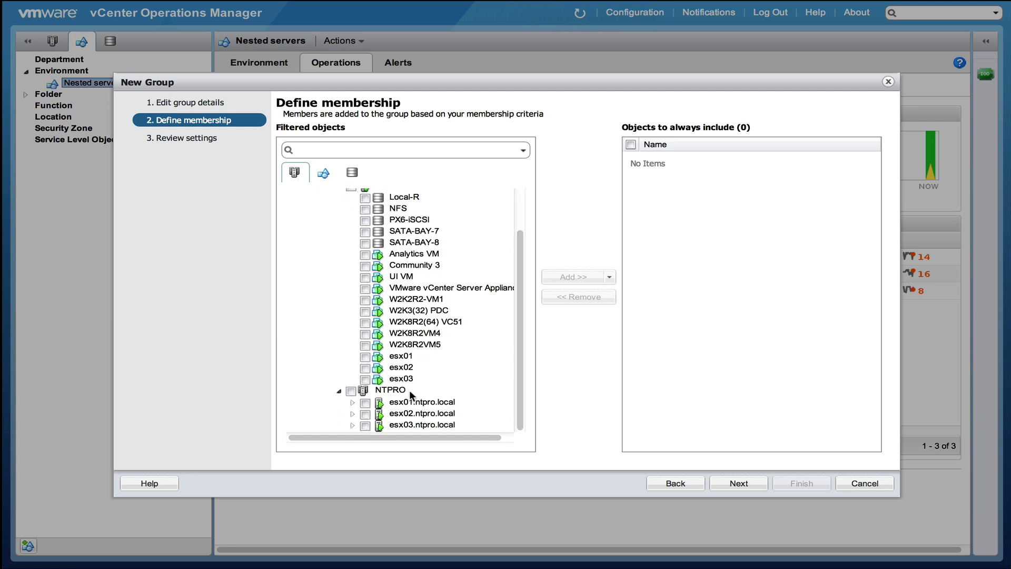
left_click(365, 345)
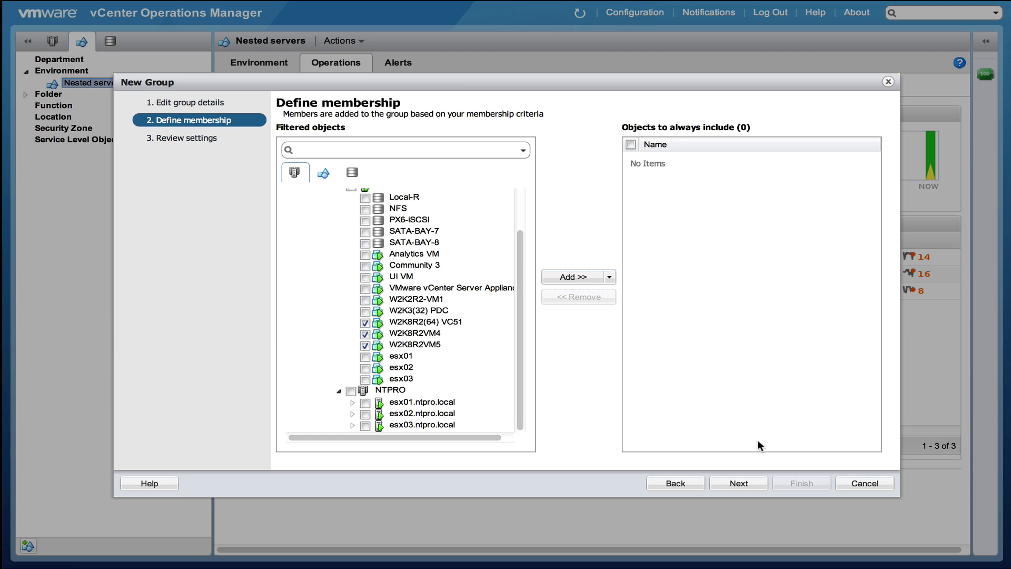
- Include W2K8R2(64) VC51, W2K8R2VM4 and W2K8R2VM5 as members and finish the group
left_click(594, 277)
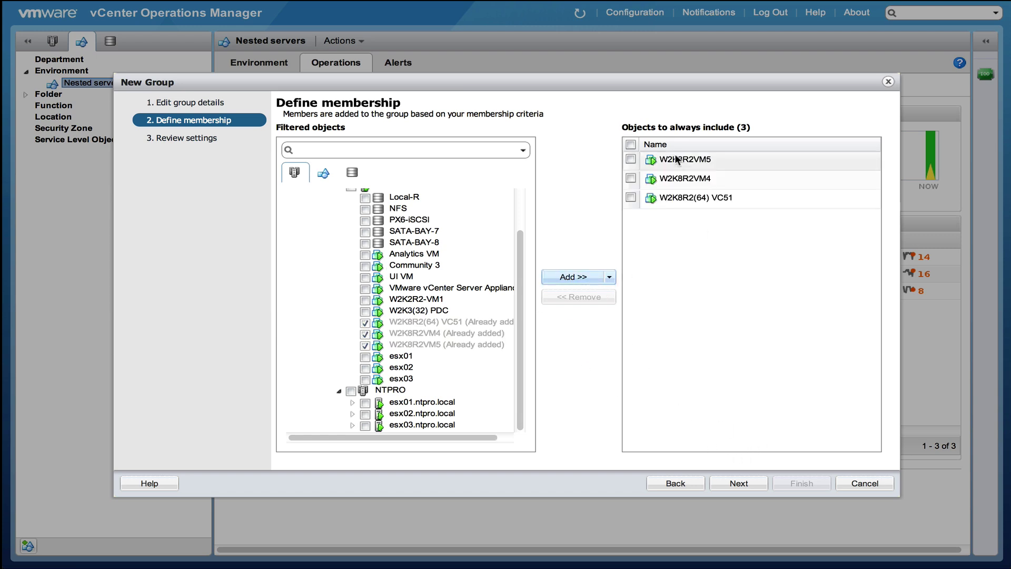
left_click(631, 197)
left_click(630, 179)
left_click(631, 159)
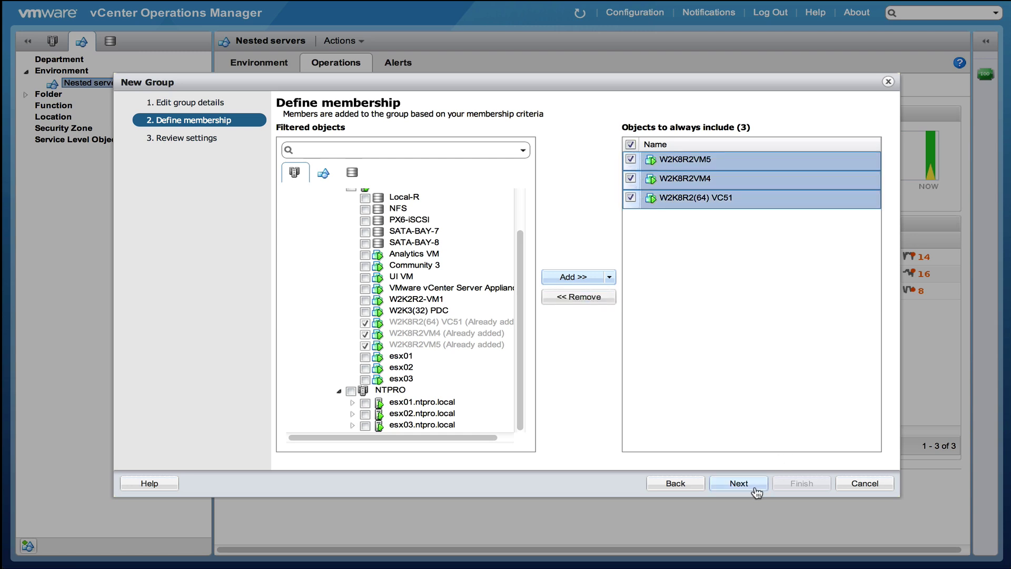
left_click(739, 483)
left_click(818, 482)
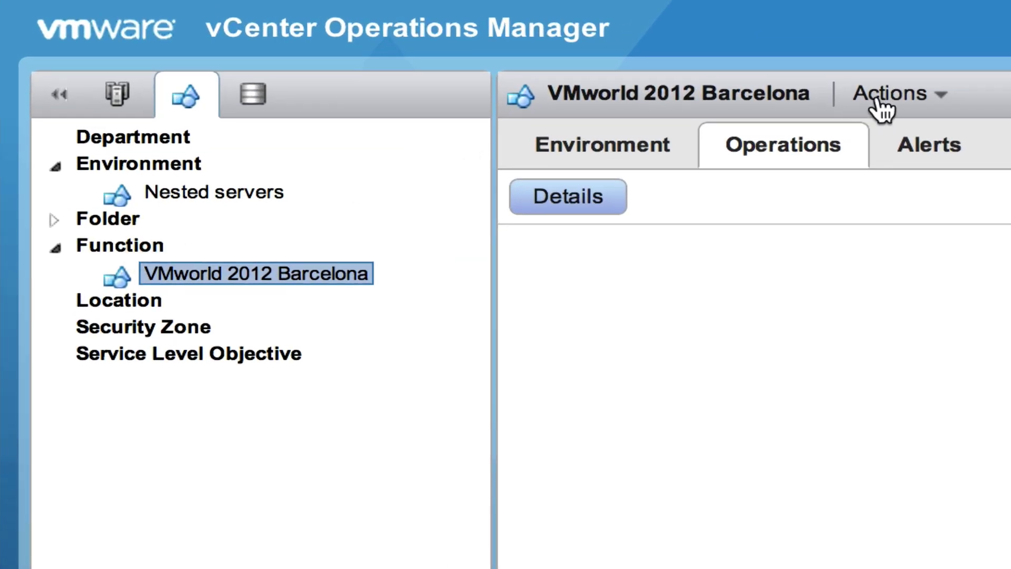
- Open the Actions menu for the new VMworld 2012 Barcelona group
left_click(880, 100)
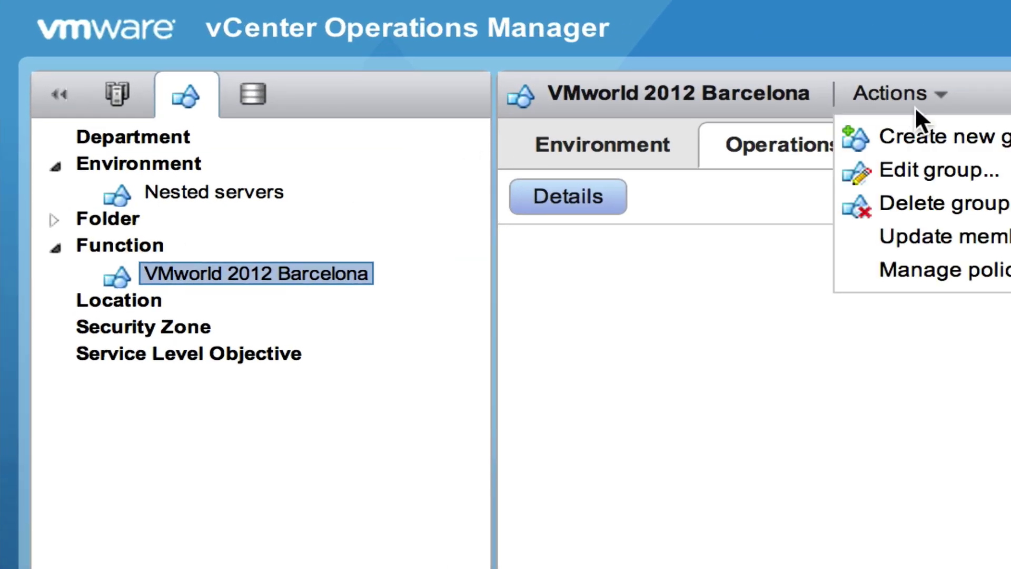
- Create group 'vcops' with description 'test', type Function and Default Policy
left_click(919, 135)
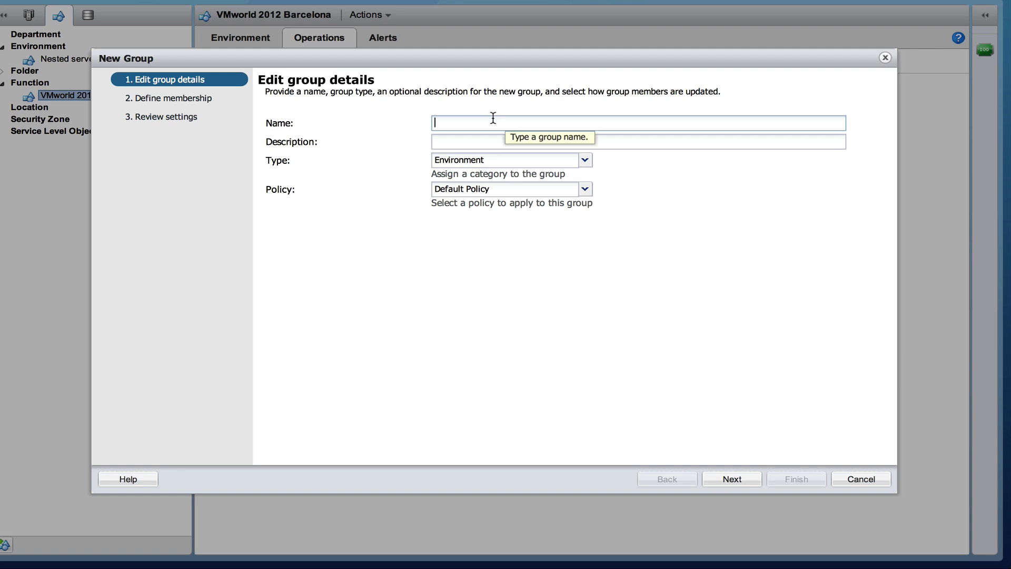
type("vcops")
left_click(466, 138)
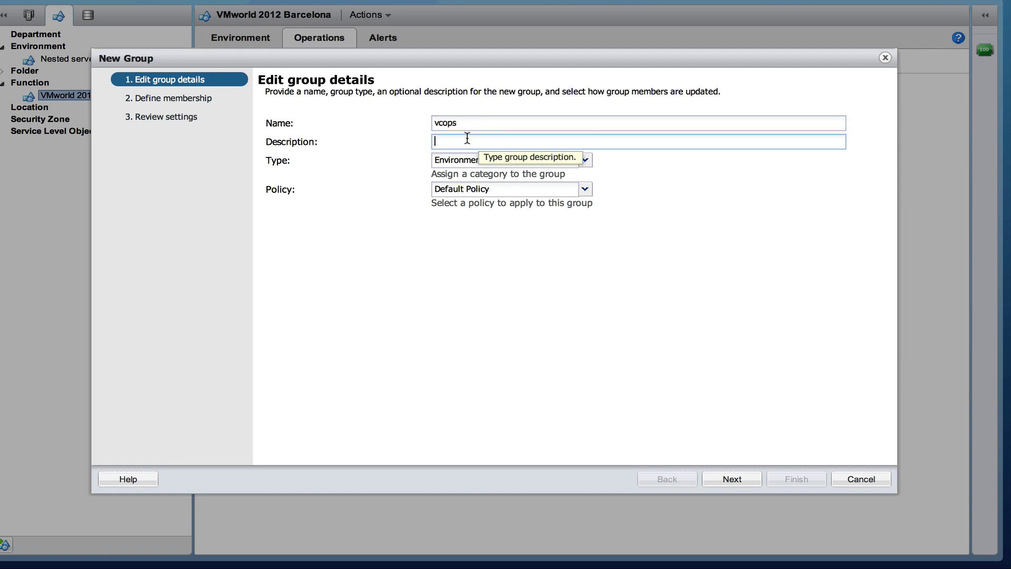
type("test")
left_click(456, 160)
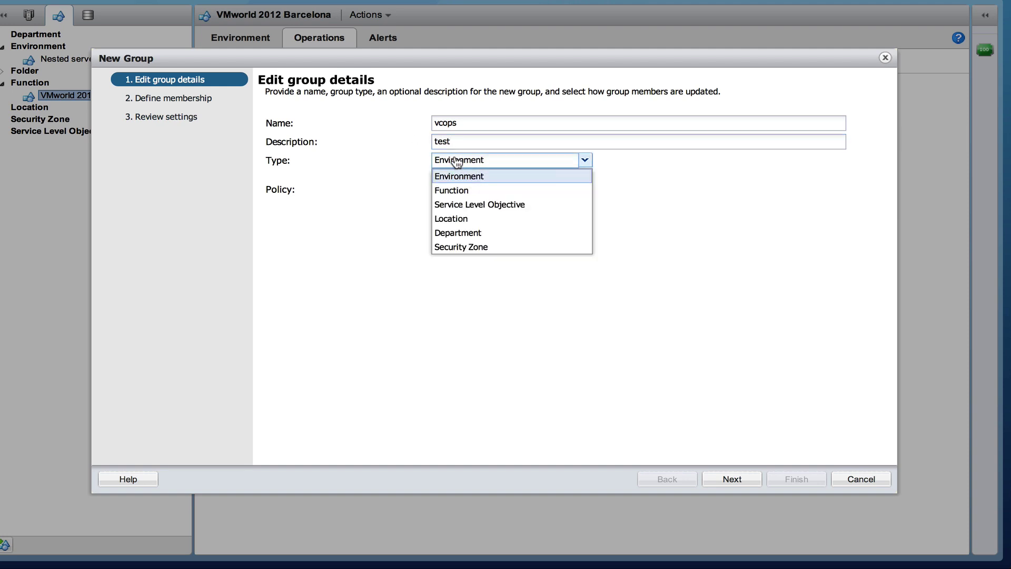
left_click(460, 189)
left_click(511, 192)
left_click(513, 205)
- Expand World > NTPRO.NL > Papendrecht > NTPRO > 192.168.2.8 in the membership picker
left_click(734, 479)
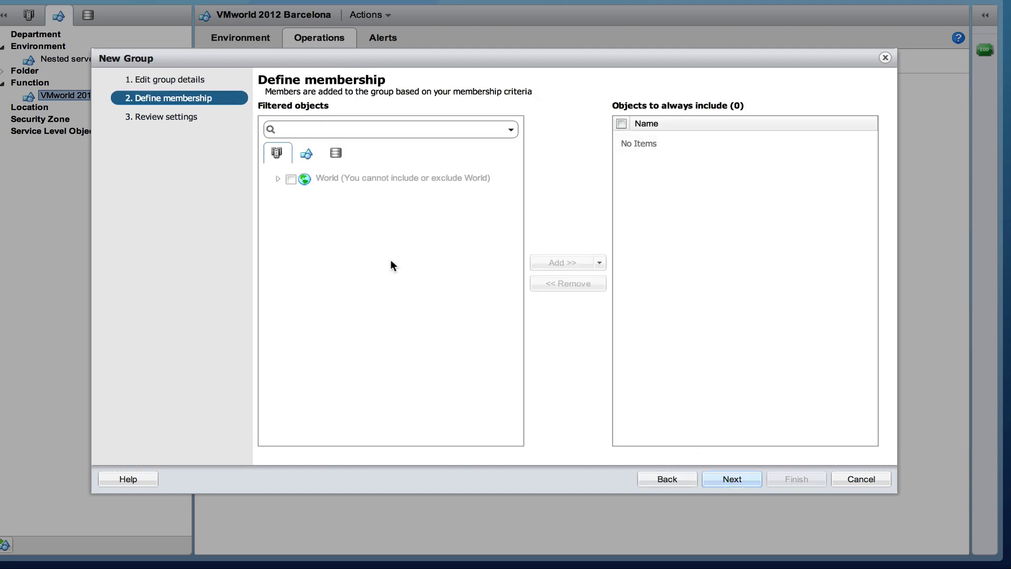
left_click(277, 178)
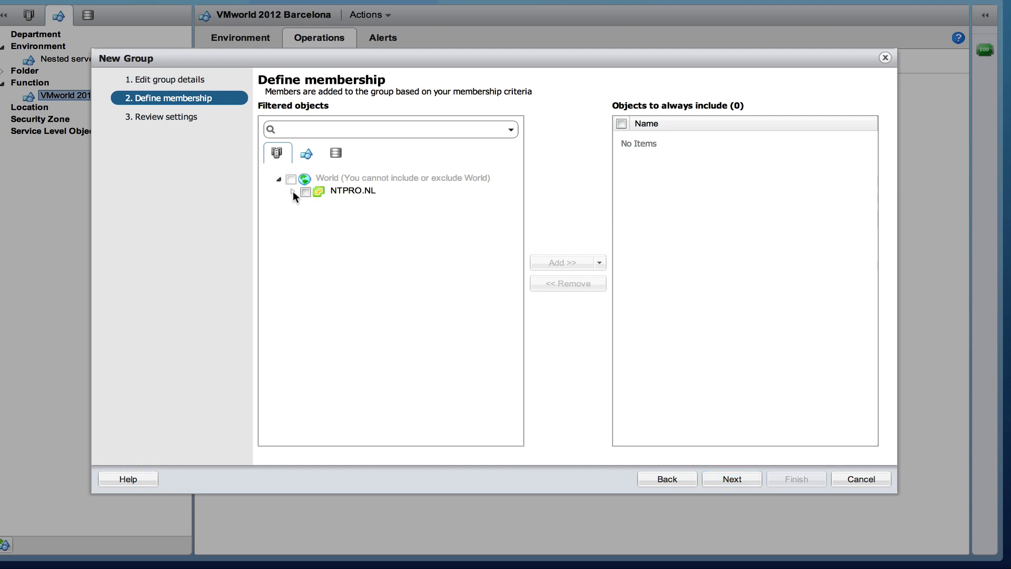
left_click(293, 191)
left_click(308, 205)
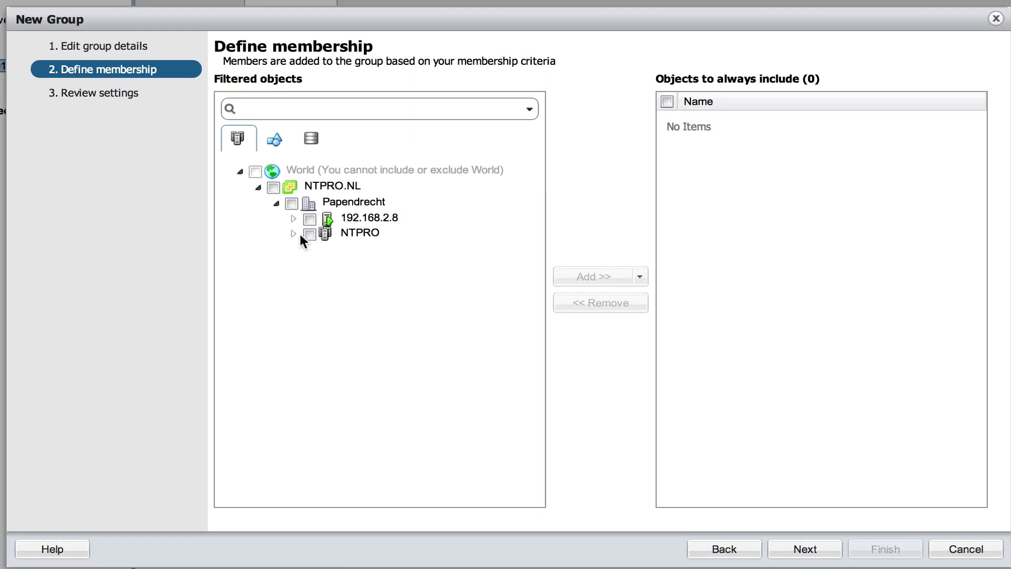
left_click(297, 232)
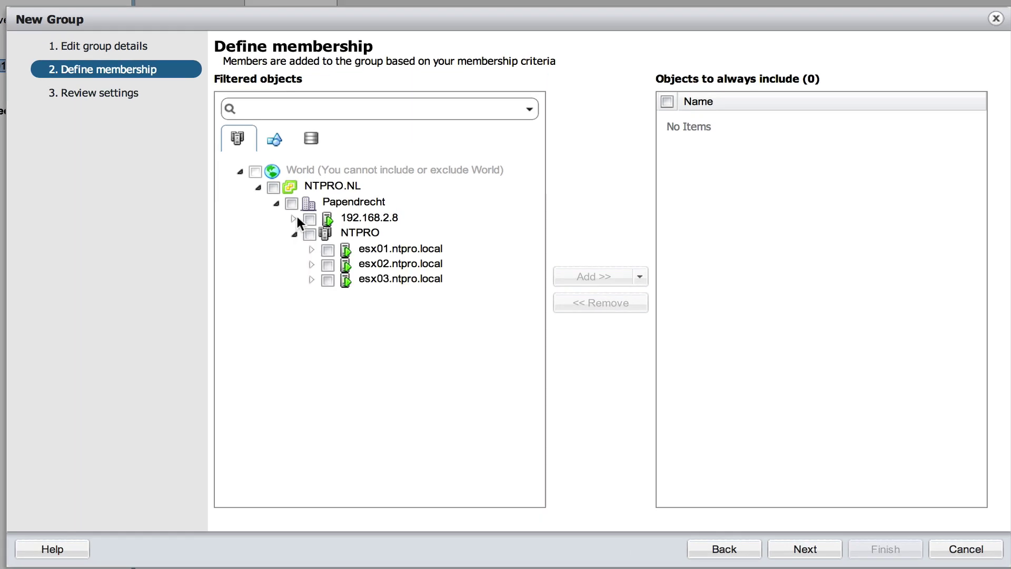
left_click(297, 216)
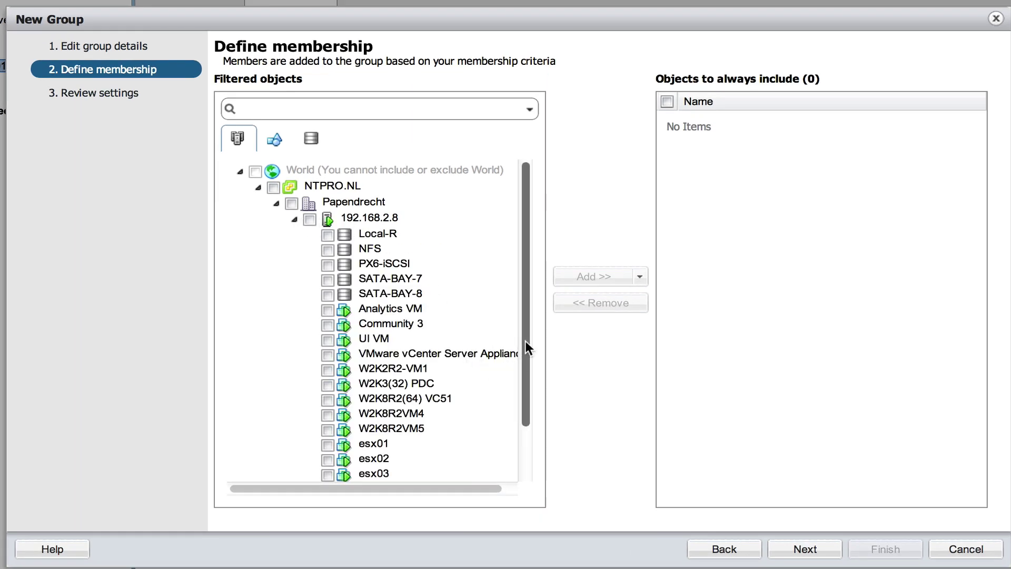
left_click_drag(525, 341, 523, 384)
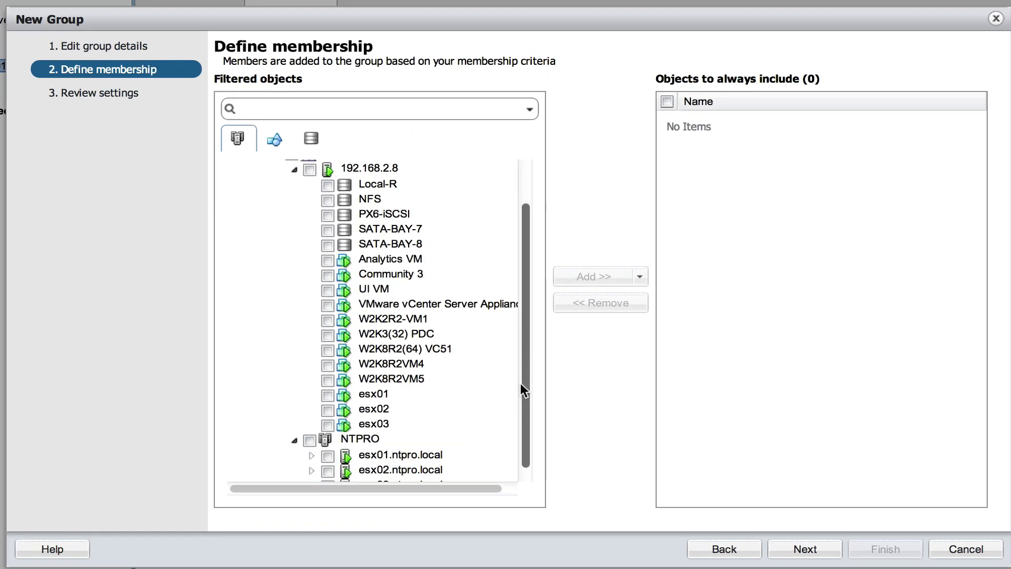
- Include Analytics VM and UI VM as members and finish creating the vcops group
left_click(327, 260)
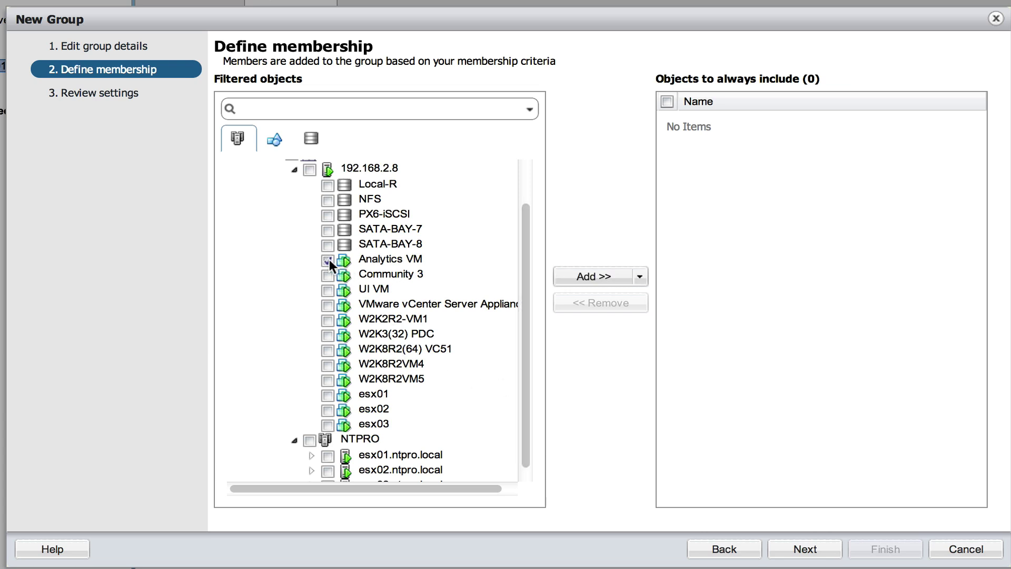
left_click(328, 289)
left_click(567, 277)
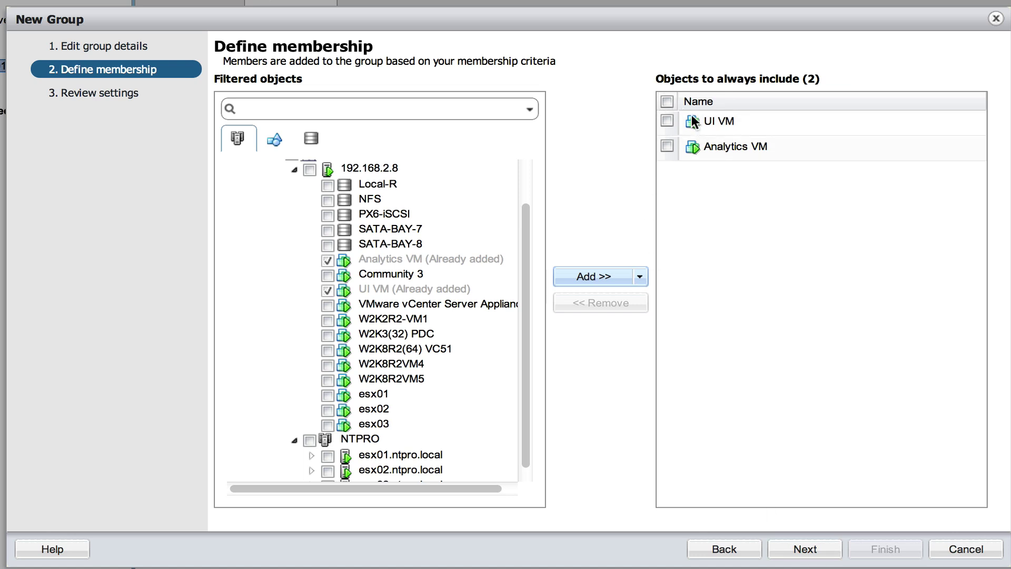
left_click(665, 101)
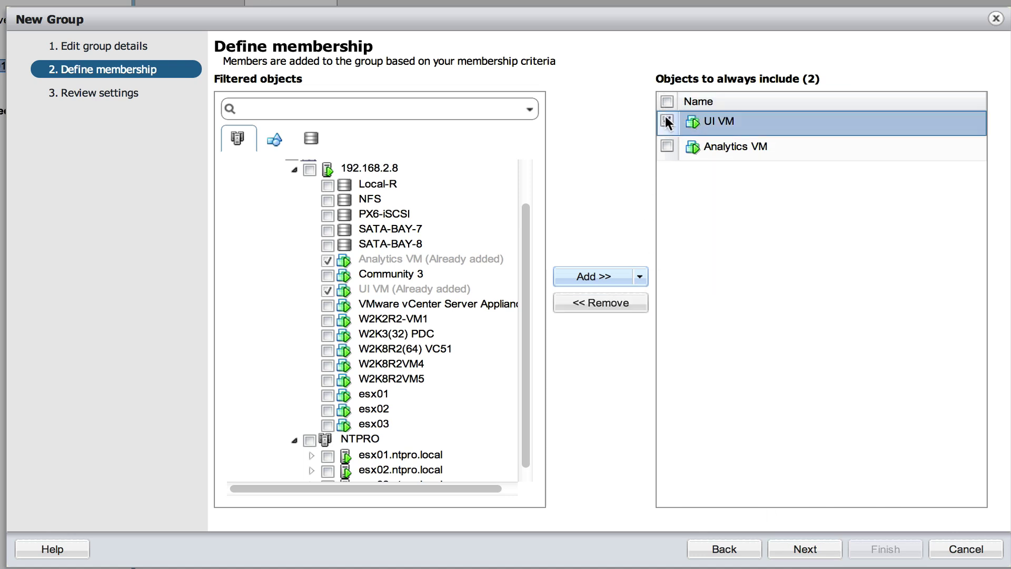
left_click(805, 548)
left_click(884, 548)
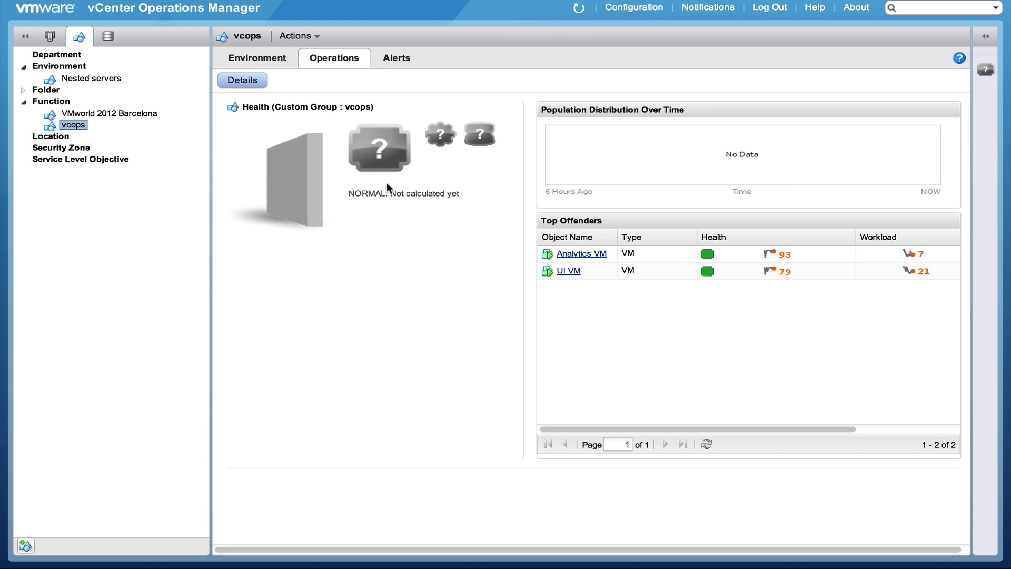
- View the VMworld 2012 Barcelona group's health, then the Nested servers group's health
left_click(99, 113)
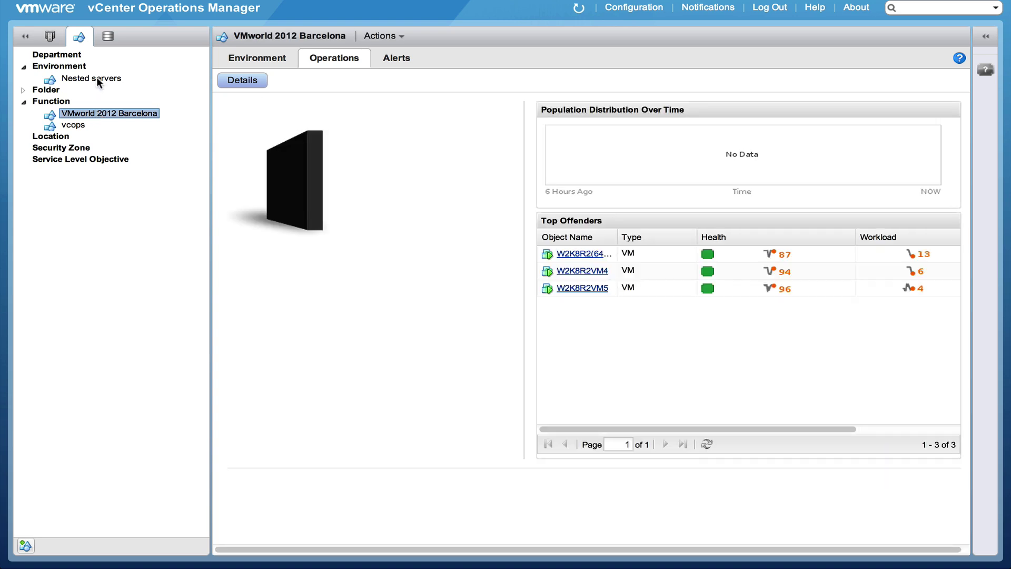
left_click(97, 78)
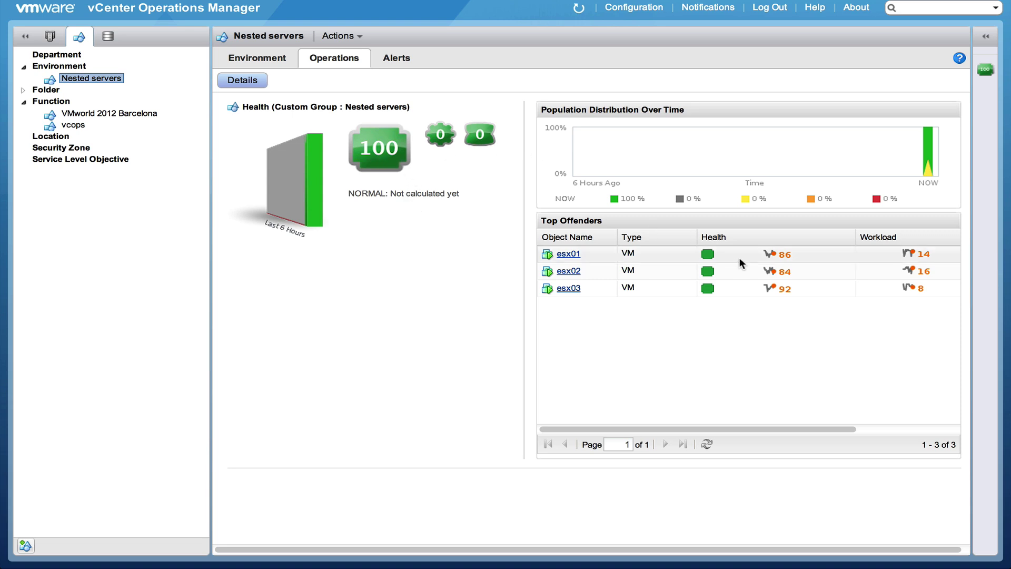
- In the datastore tree, expand World > NTPRO.NL > Papendrecht and show Papendrecht's Environment overview
left_click(108, 37)
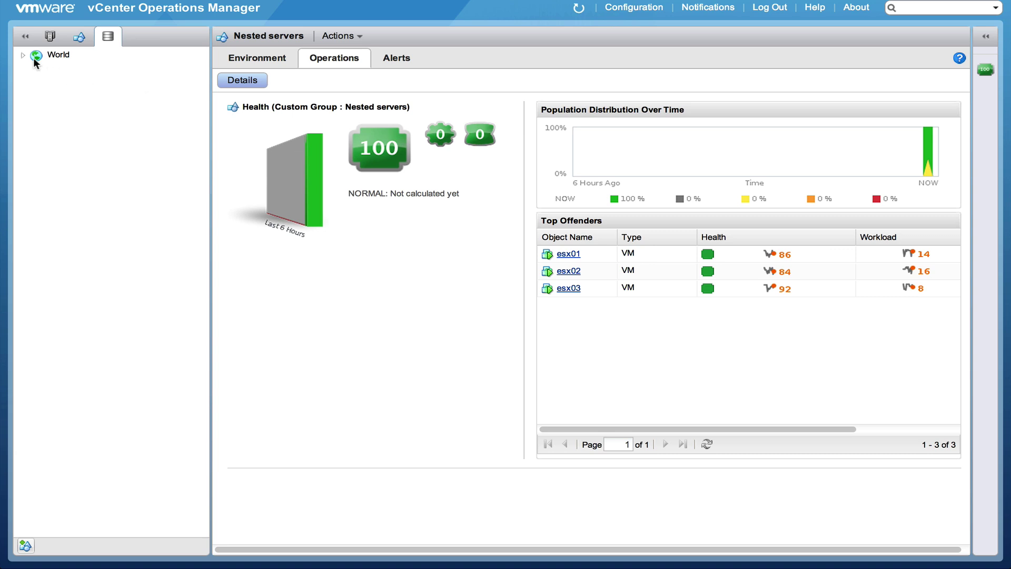
left_click(22, 55)
left_click(37, 67)
left_click(68, 80)
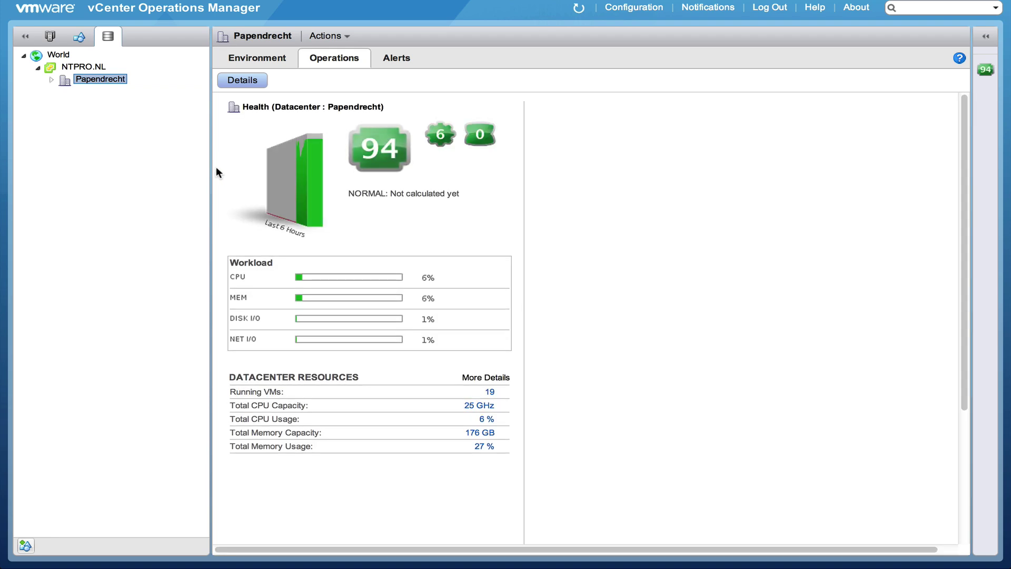
left_click(51, 78)
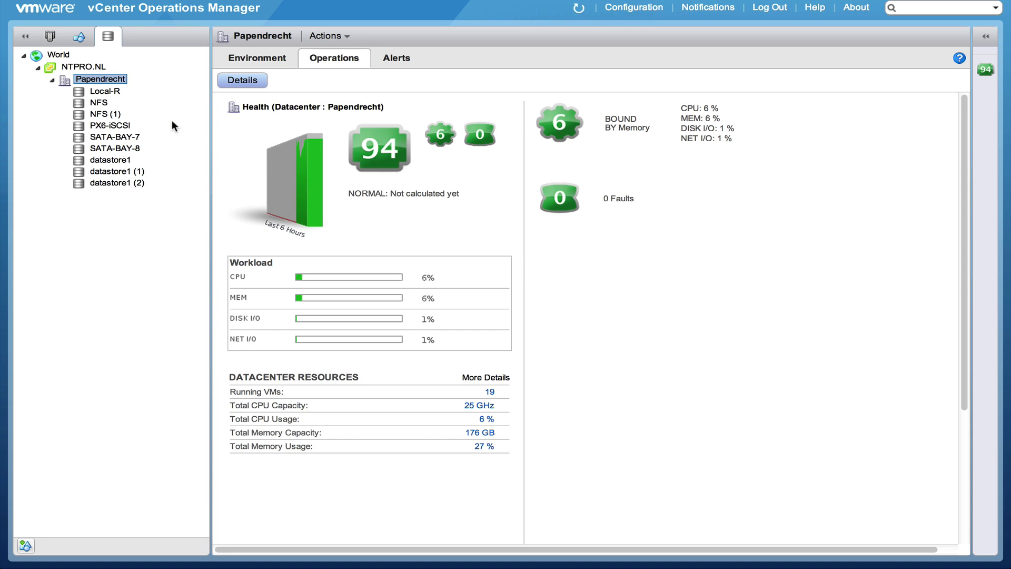
left_click(284, 61)
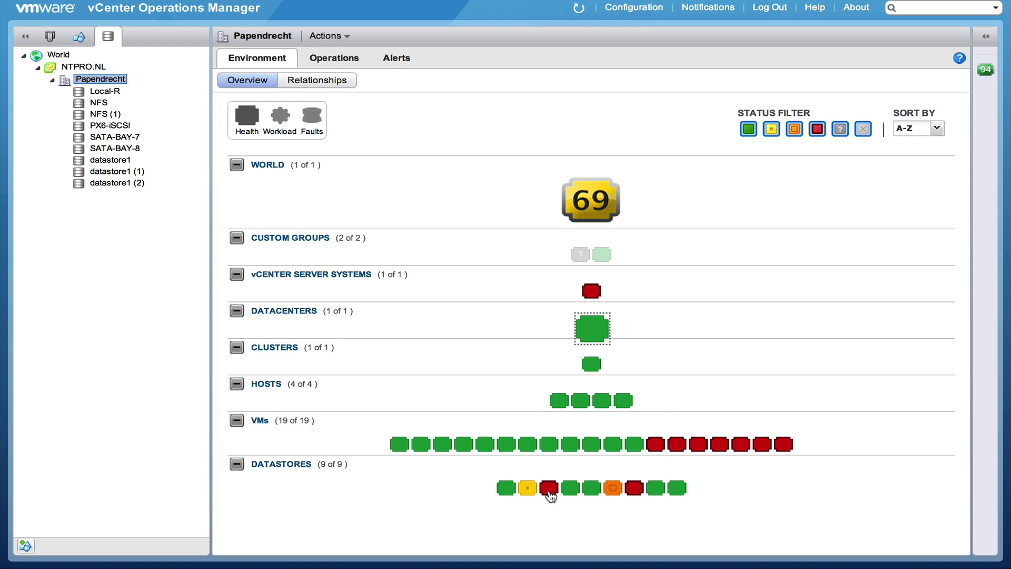
- Inspect the red datastore tiles and open datastore1's health details (health 10)
mouse_move(549, 493)
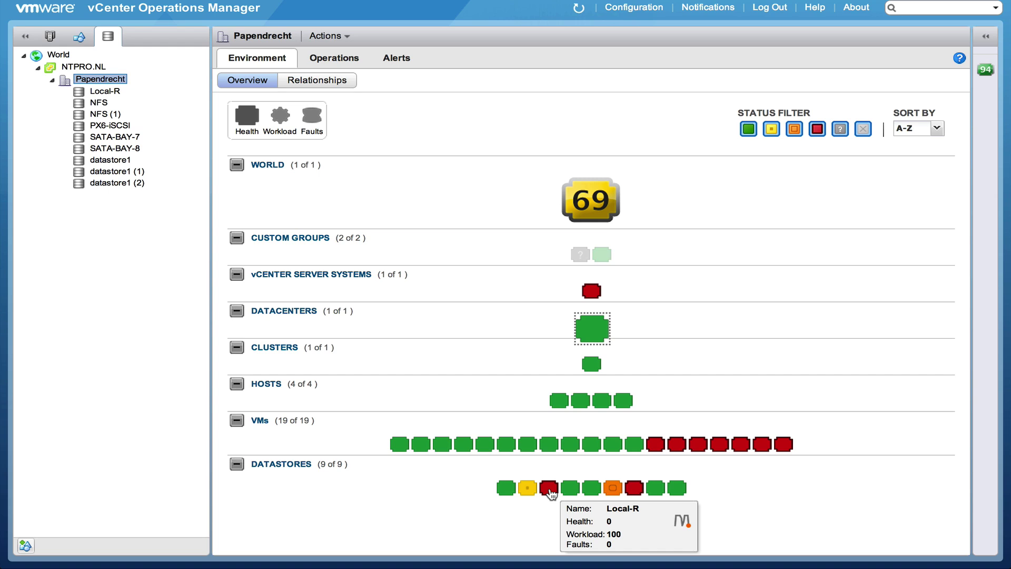
mouse_move(635, 489)
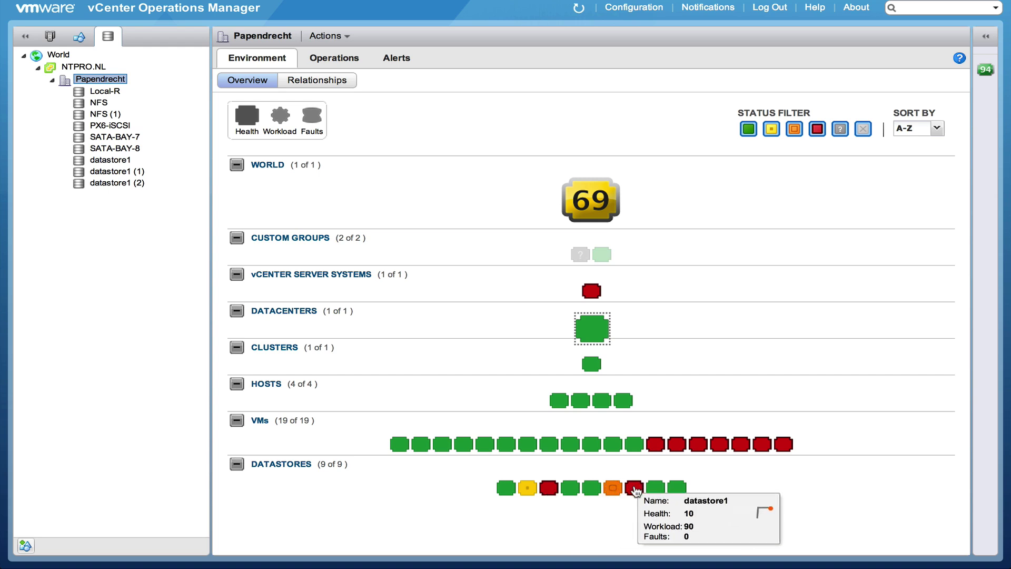
double_click(635, 489)
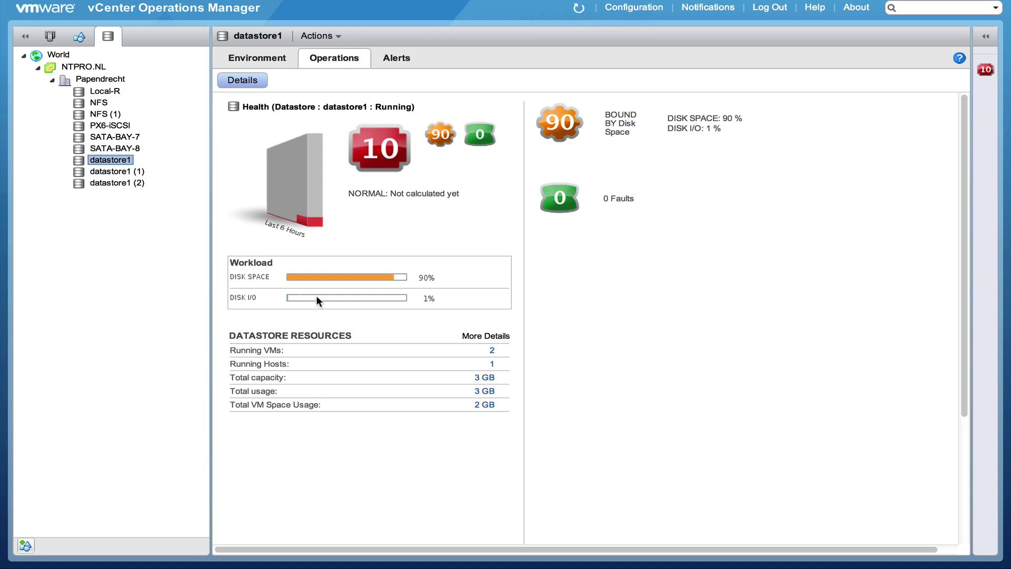
- Check health of datastore1 (1), datastore1 (2), SATA-BAY-7, SATA-BAY-8 and PX6-iSCSI, then open Notifications
left_click(120, 171)
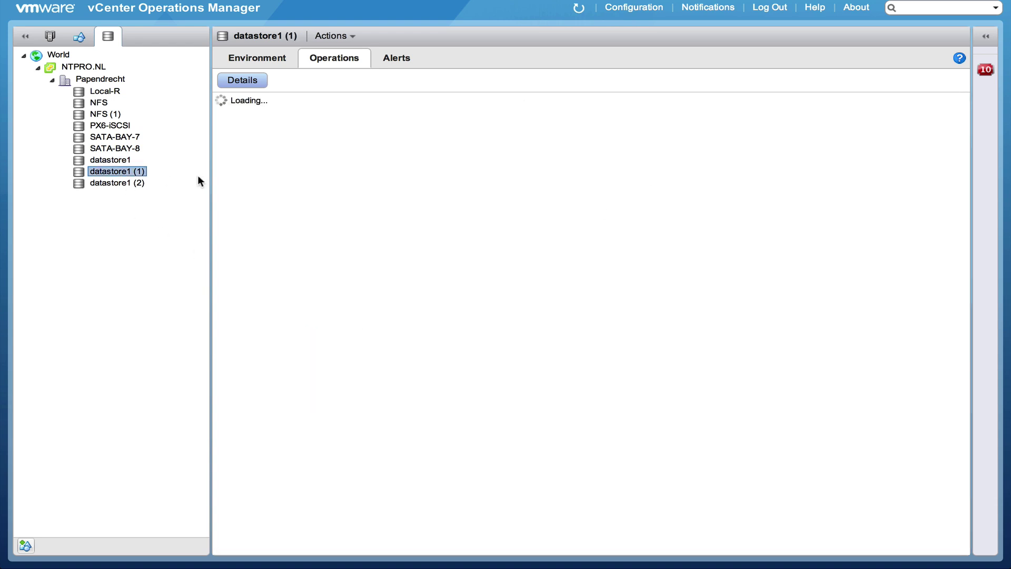
left_click(113, 184)
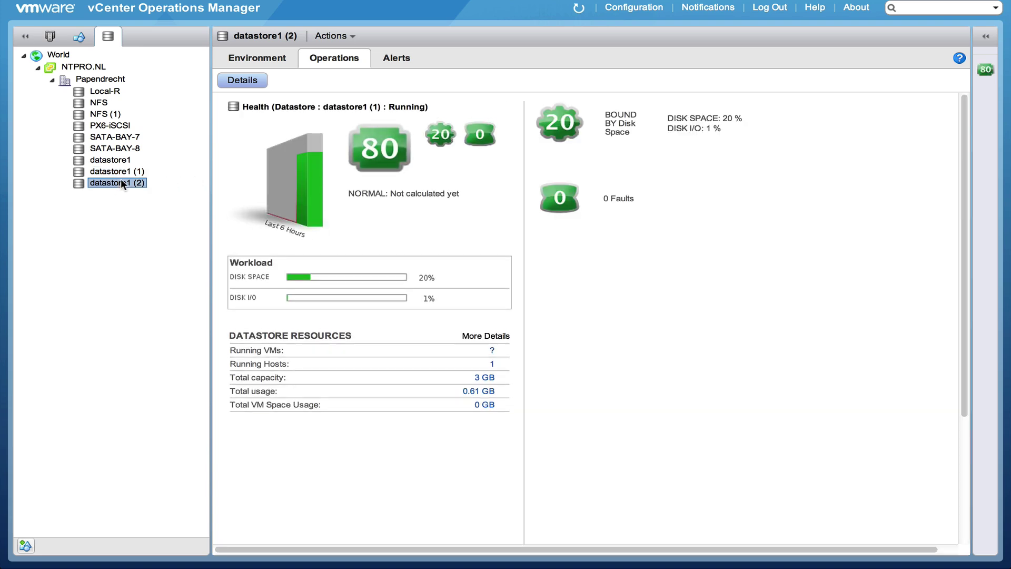
left_click(116, 138)
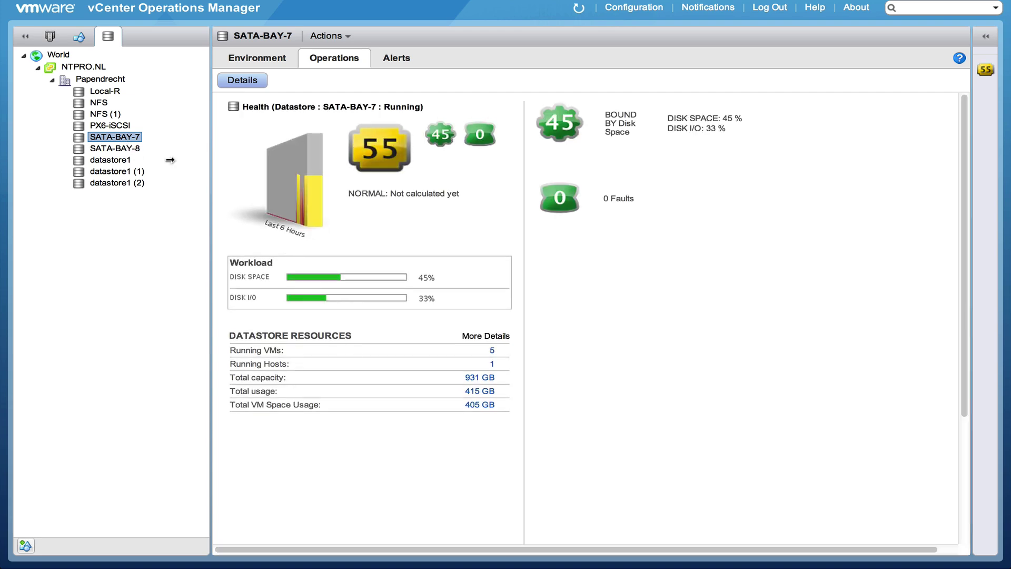
left_click(127, 147)
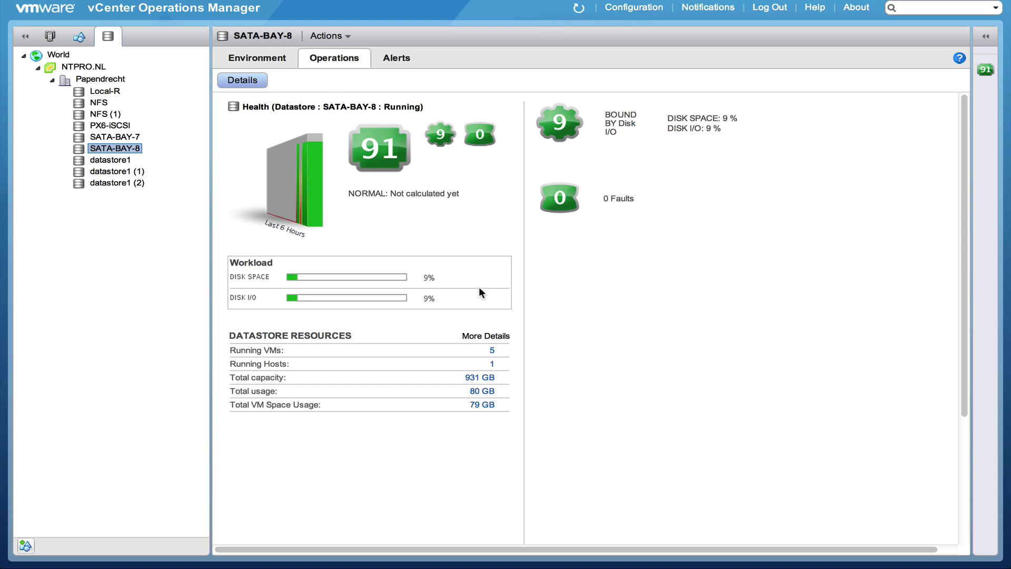
left_click(120, 125)
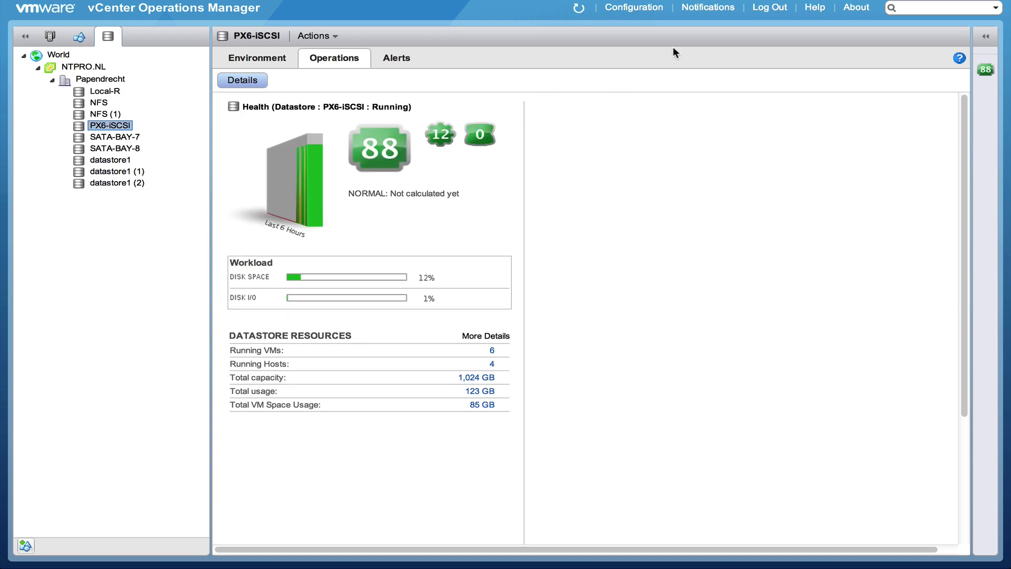
left_click(712, 8)
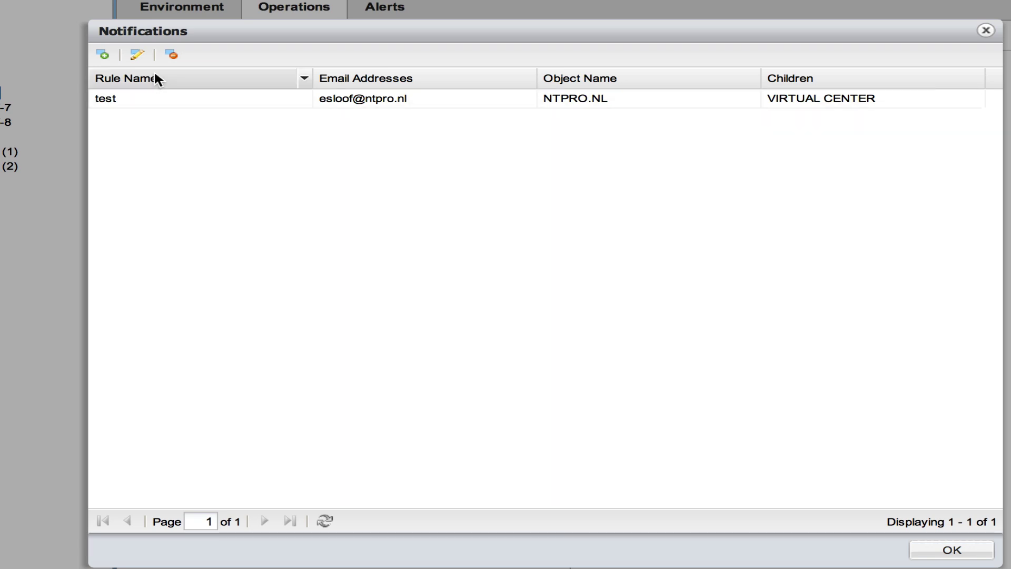
- Add a new notification rule named 'name' with the recipient's e-mail address
left_click(103, 55)
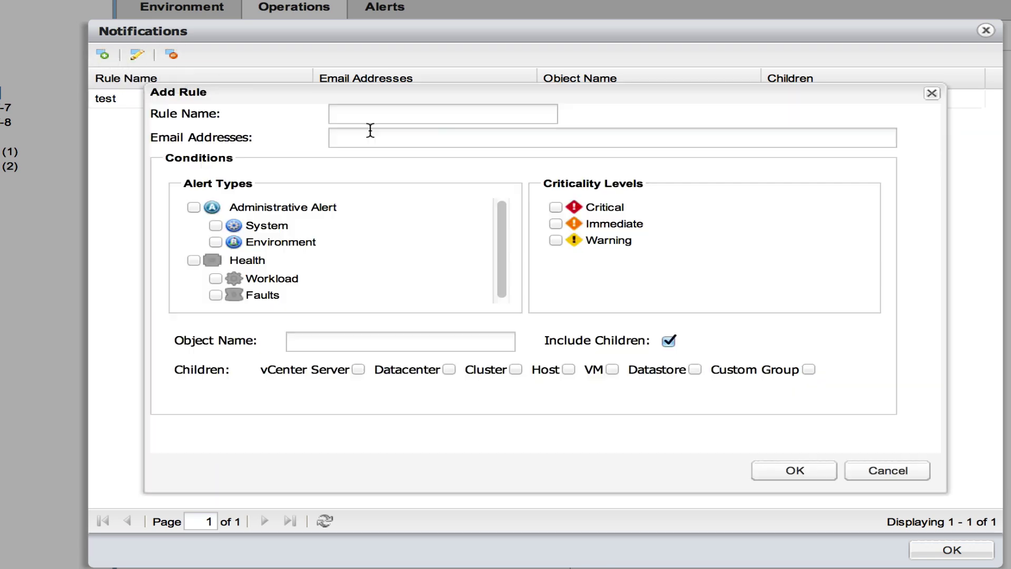
left_click(403, 119)
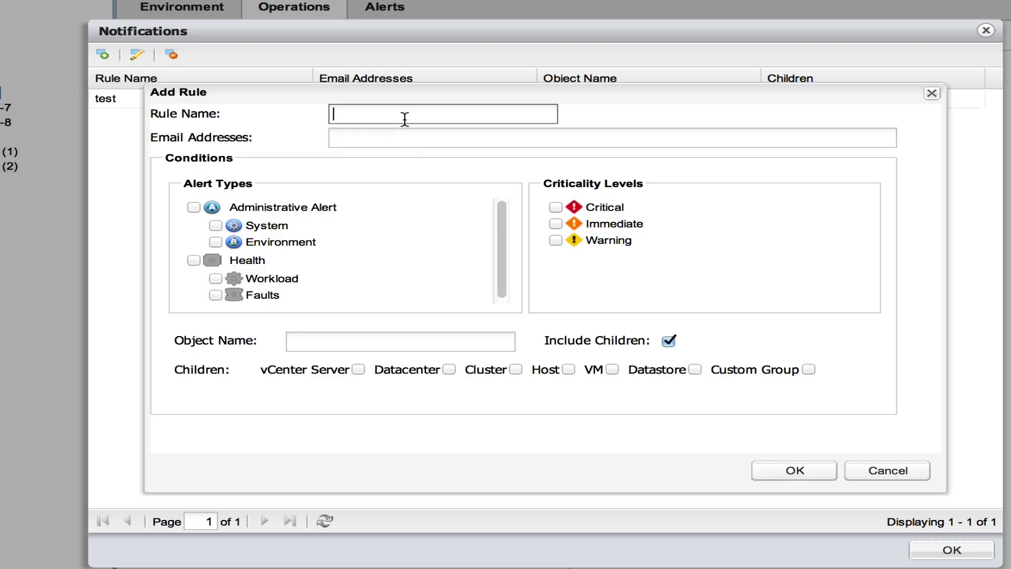
type("name")
left_click(405, 133)
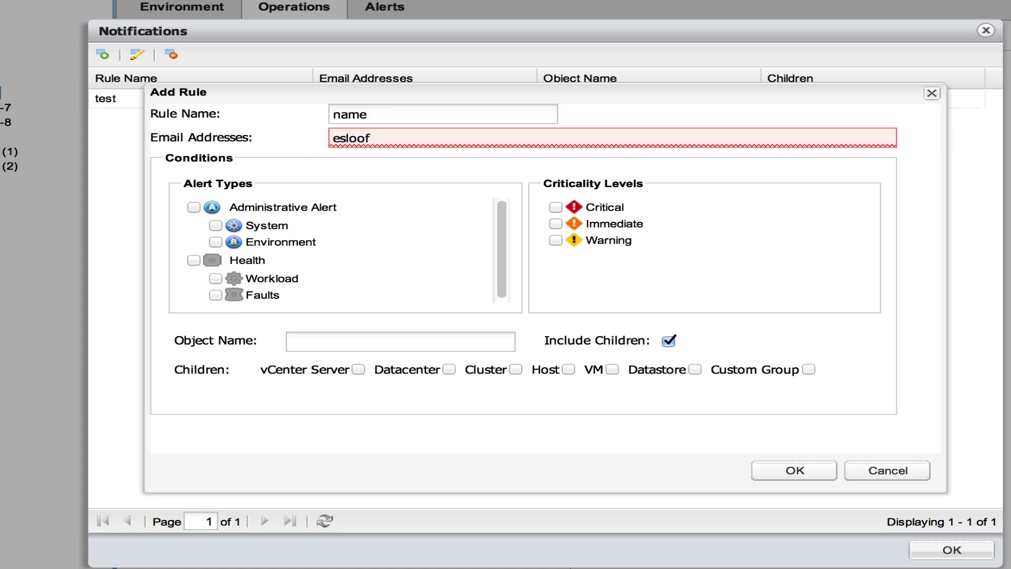
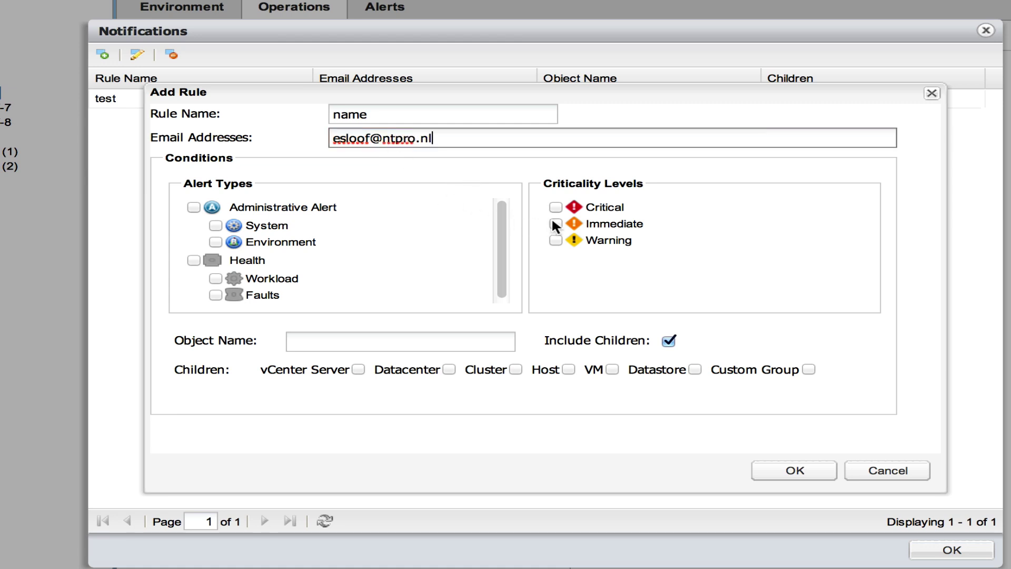
- Include Warning alerts, target Papendrecht (NTPRO.NL) with Datastore children, and save the rule
left_click(555, 240)
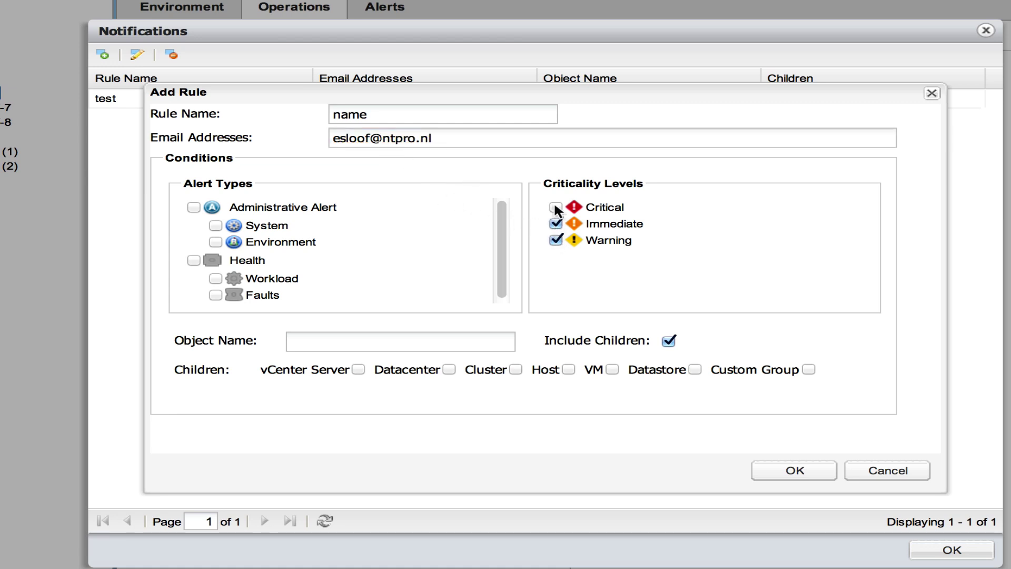
scroll(500, 248, "down", 1)
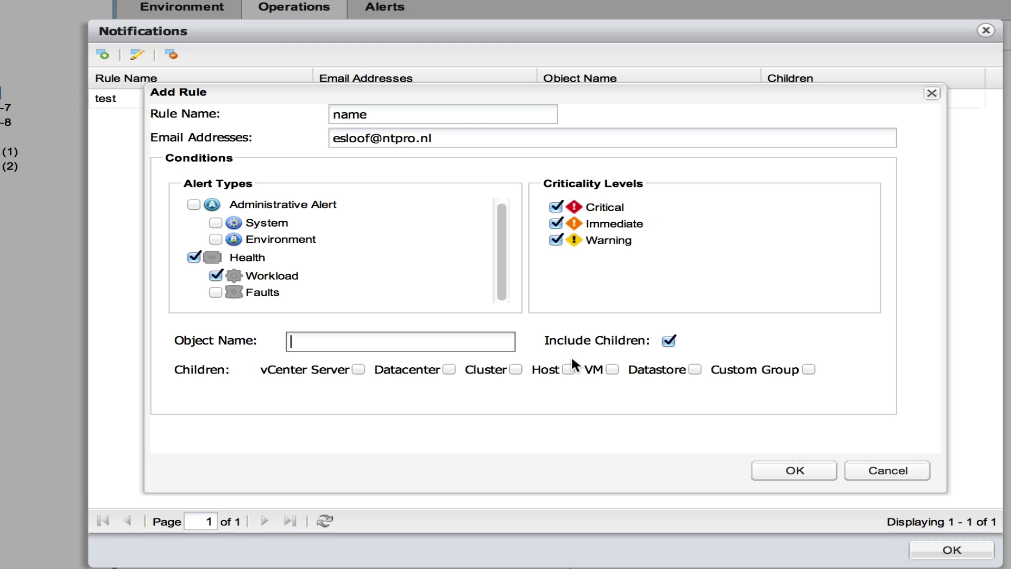
type("Papendrecht")
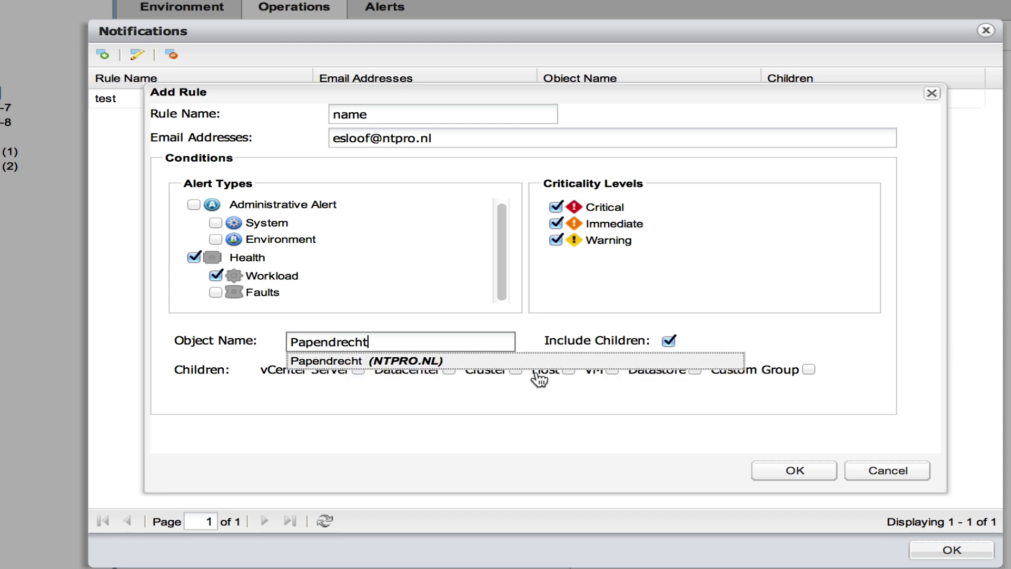
left_click(424, 360)
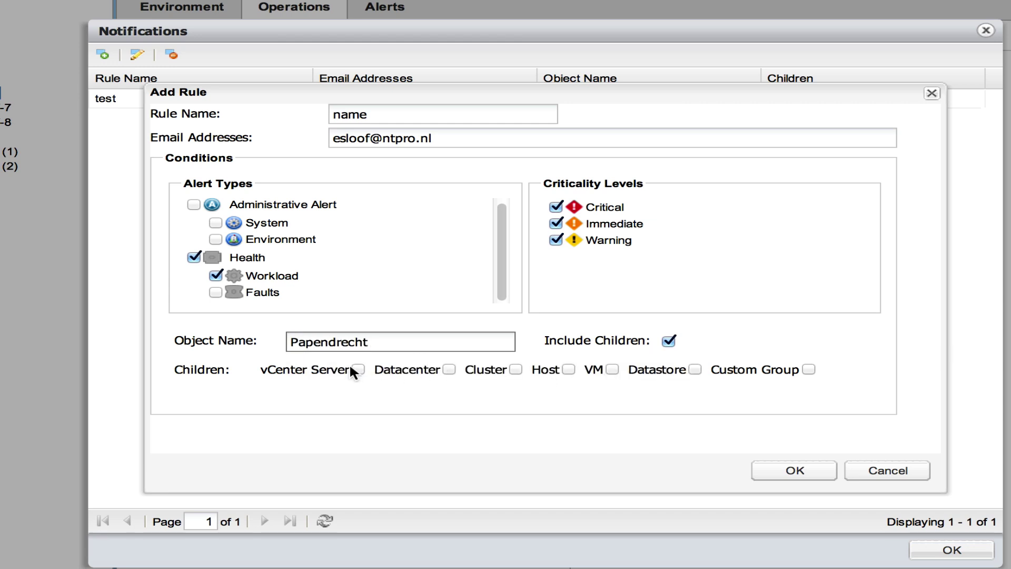
left_click(695, 369)
left_click(787, 476)
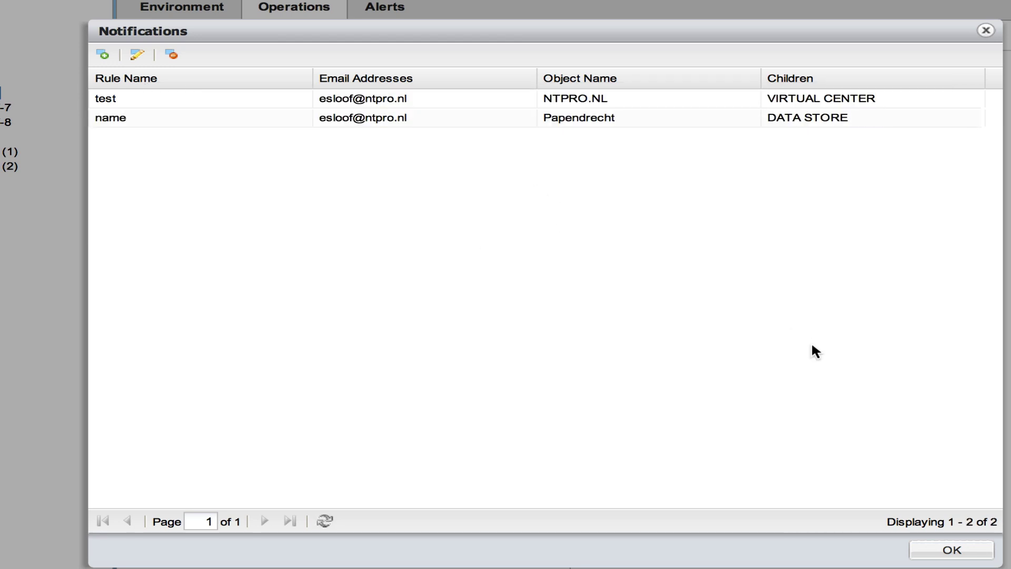
- Close the notification rules and open Default Policy for editing from Manage Policies
left_click(935, 552)
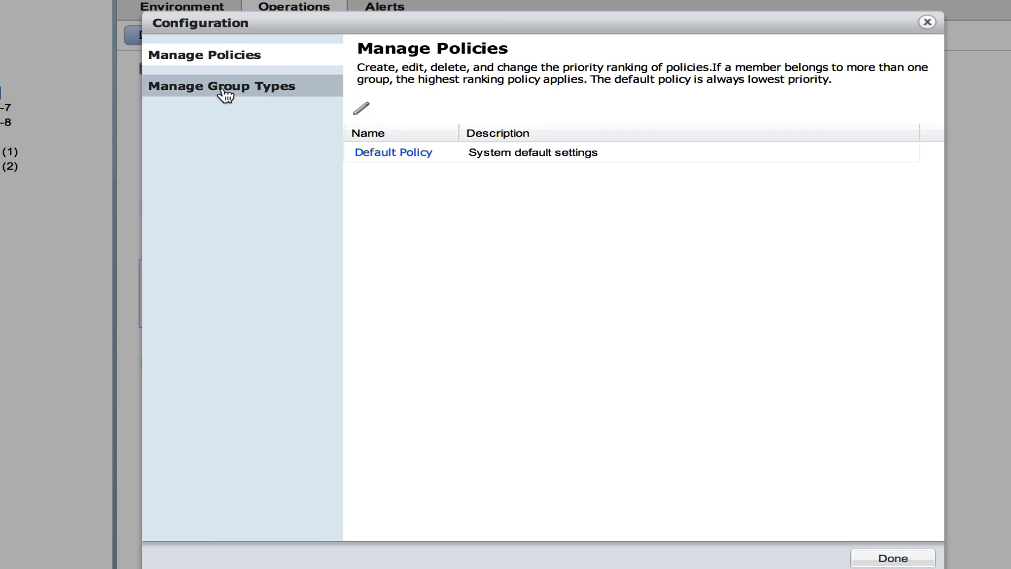
left_click(225, 94)
left_click(224, 61)
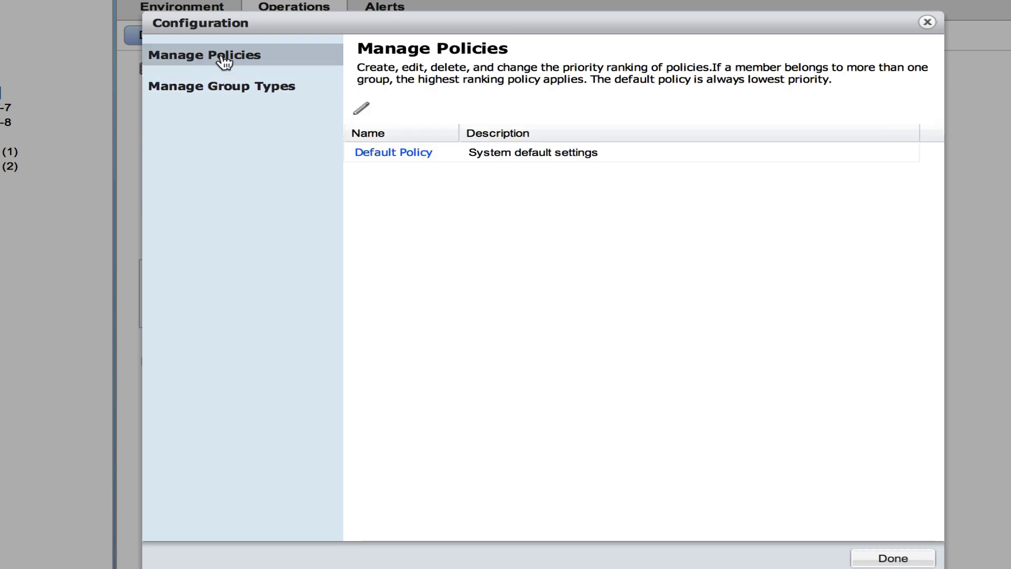
left_click(372, 152)
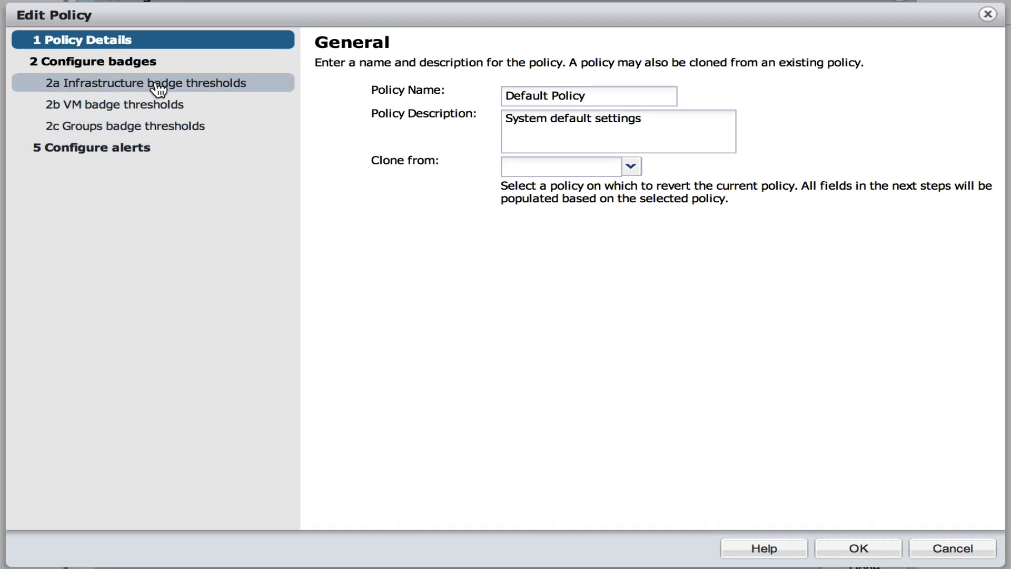
- Review the infrastructure, VM and group badge thresholds and alert settings, then close with OK
left_click(158, 87)
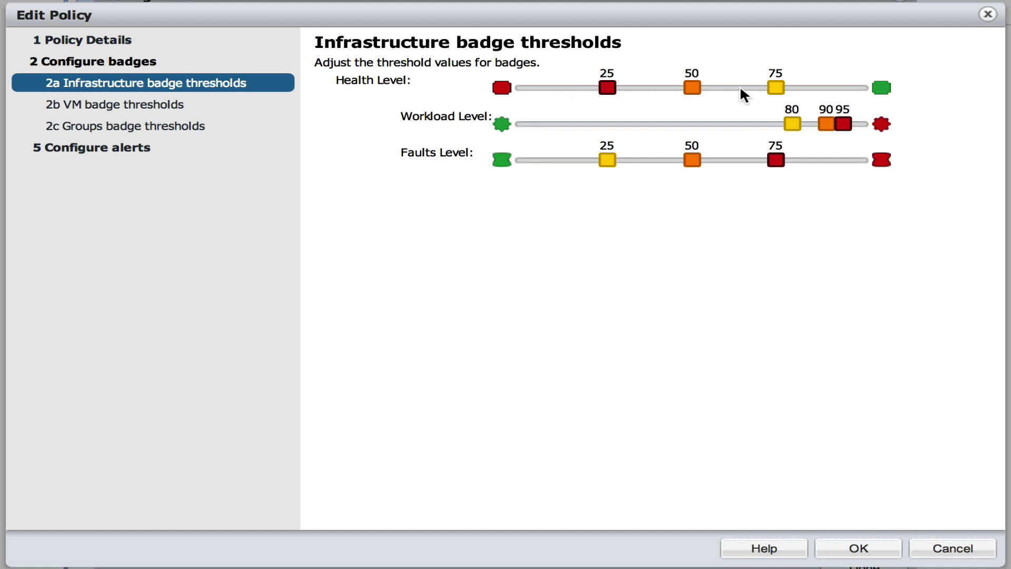
left_click(127, 106)
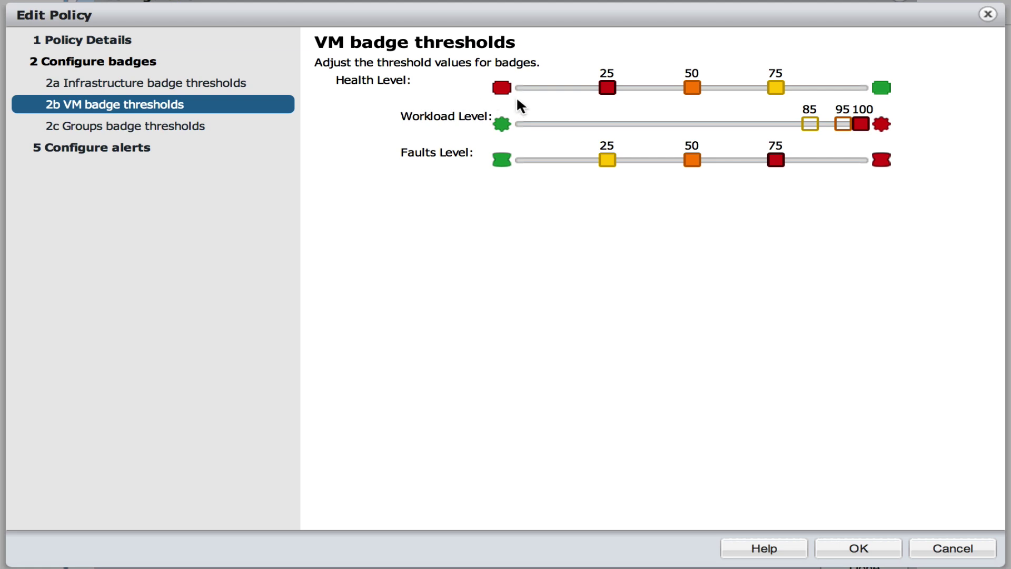
left_click(174, 131)
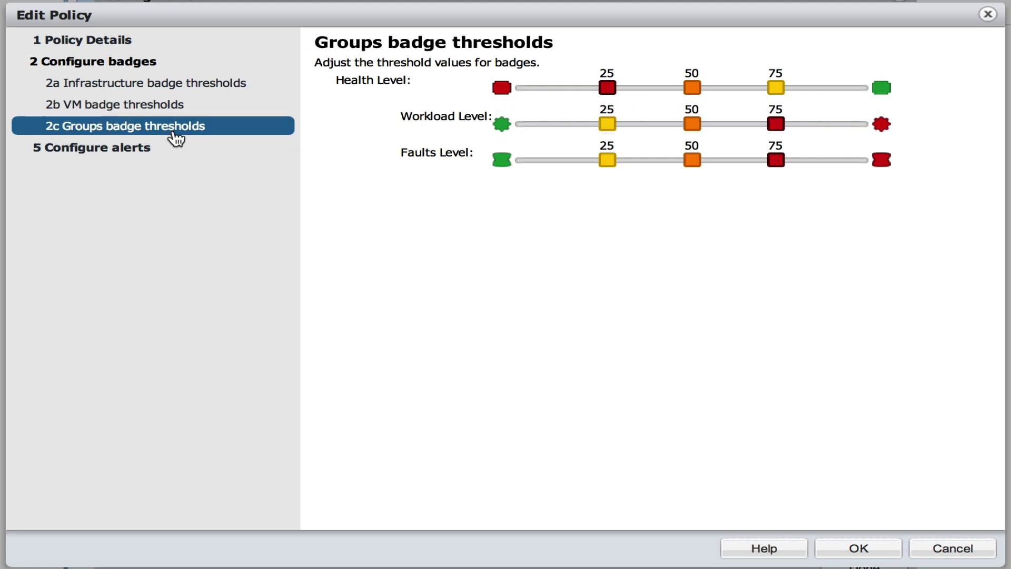
left_click(150, 149)
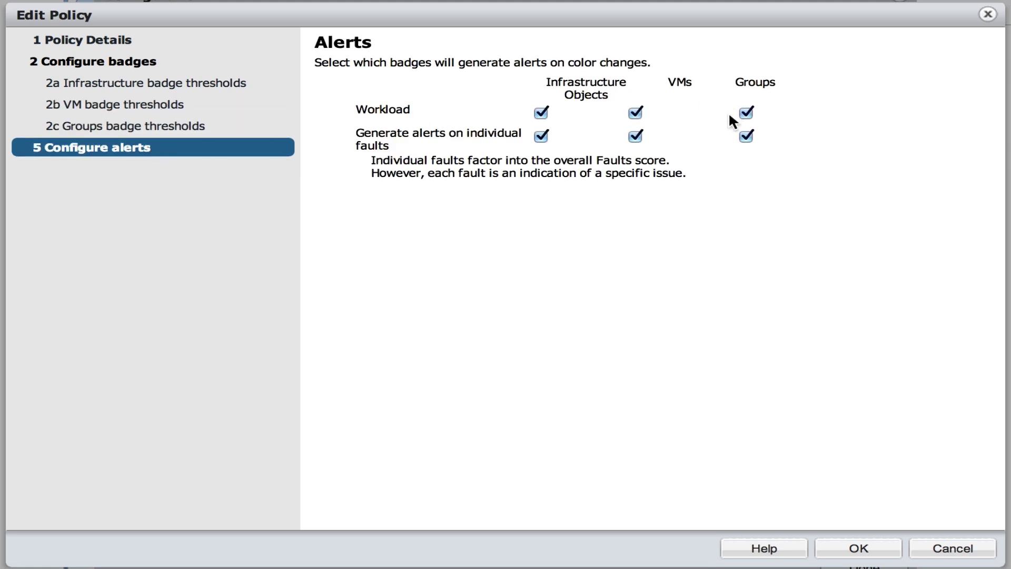
left_click(160, 106)
left_click(170, 94)
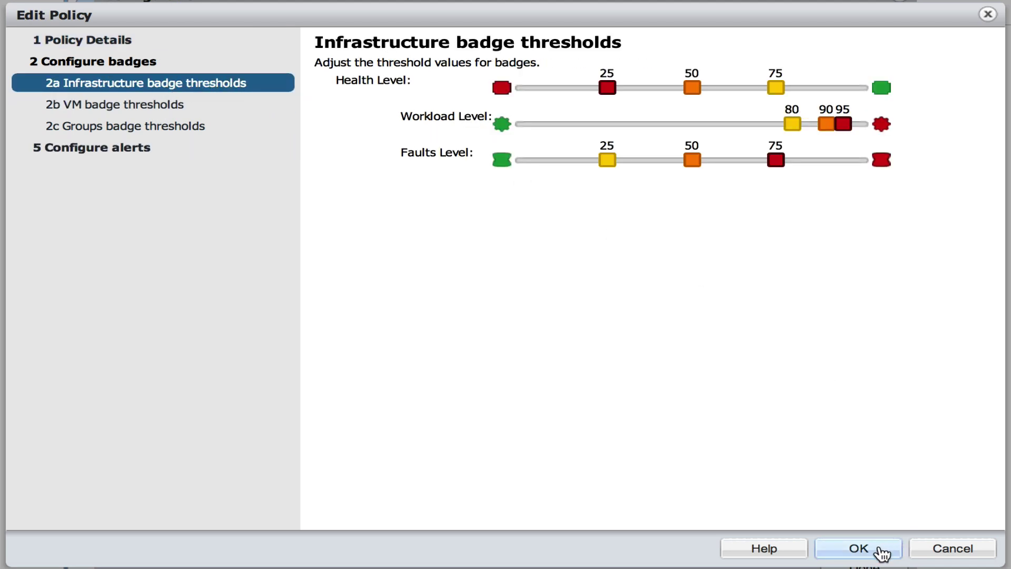
left_click(881, 548)
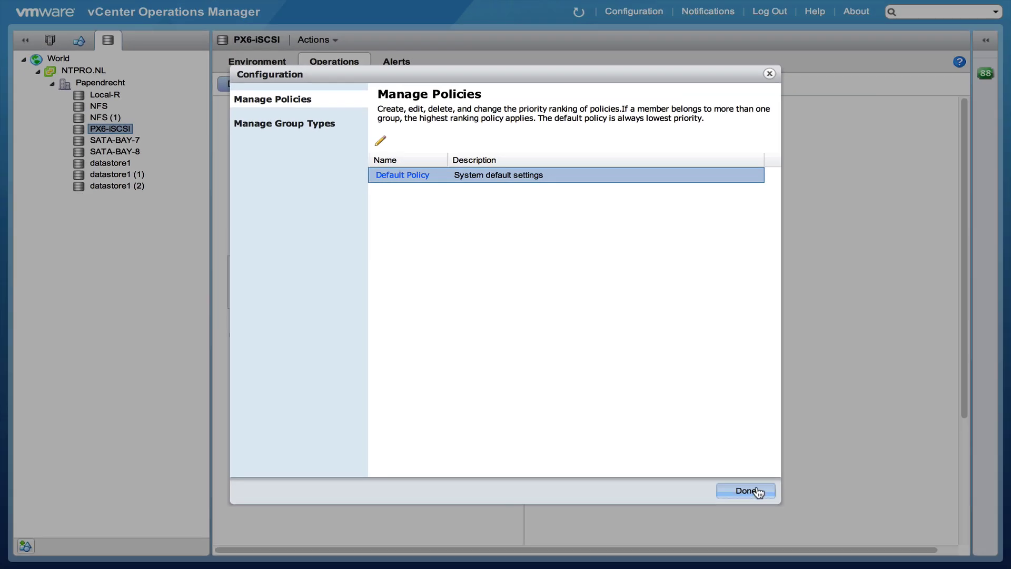
- Close the configuration window and browse the hosts under NTPRO in Hosts and Clusters
left_click(864, 565)
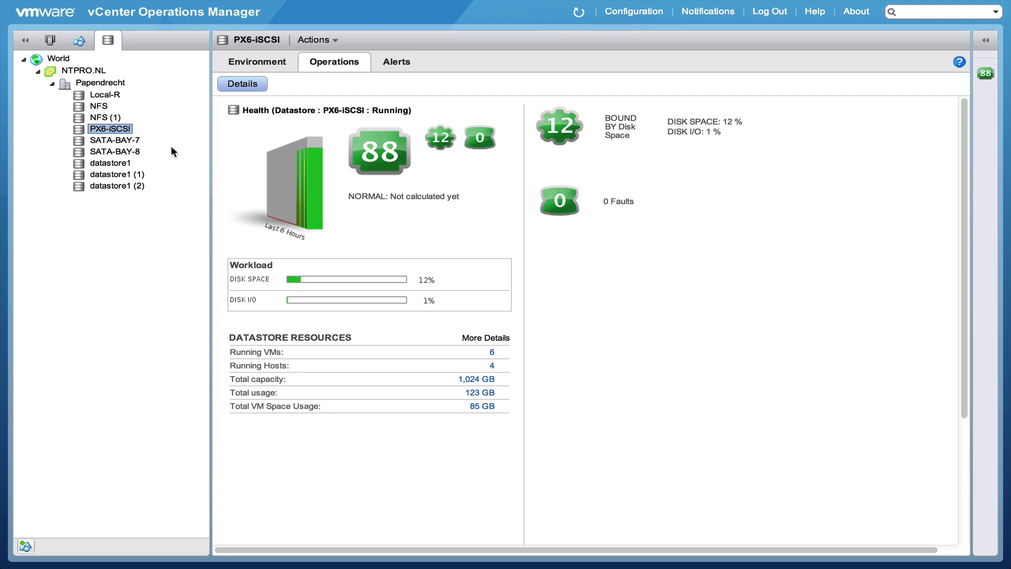
left_click(51, 43)
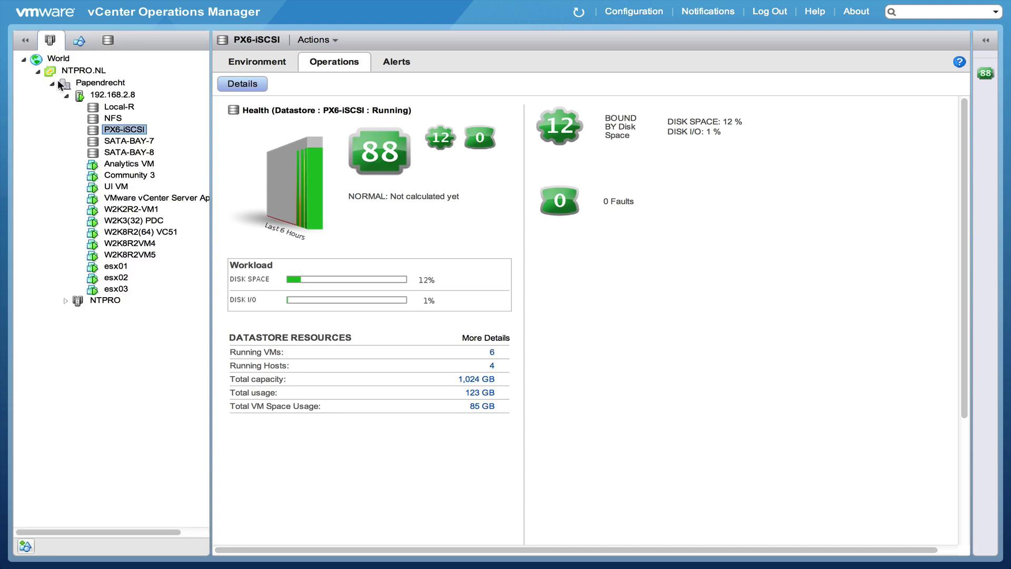
left_click(66, 300)
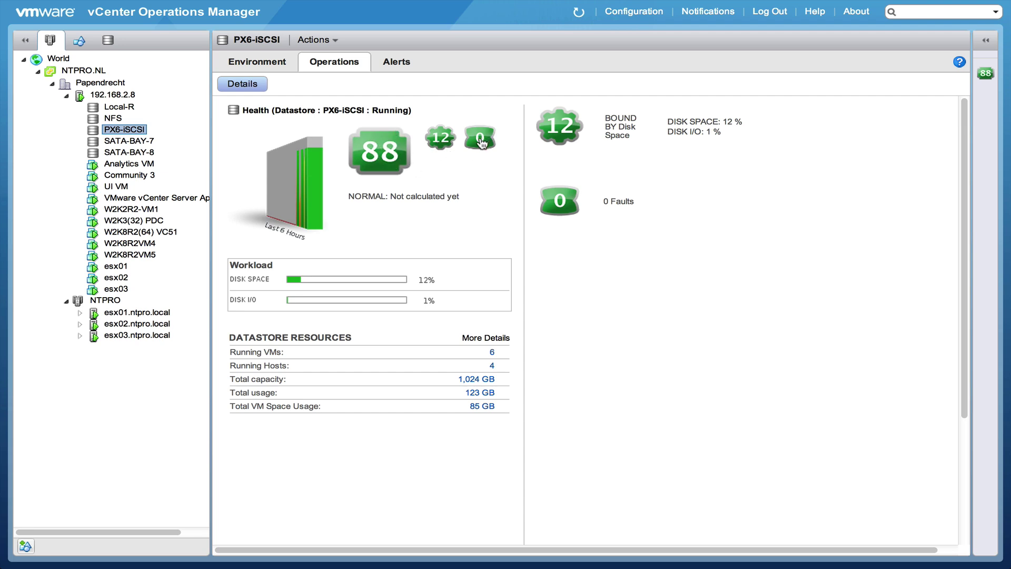
- Check Nested servers, VMworld 2012 Barcelona and vcops group health, then open PX6-iSCSI's health view
left_click(79, 40)
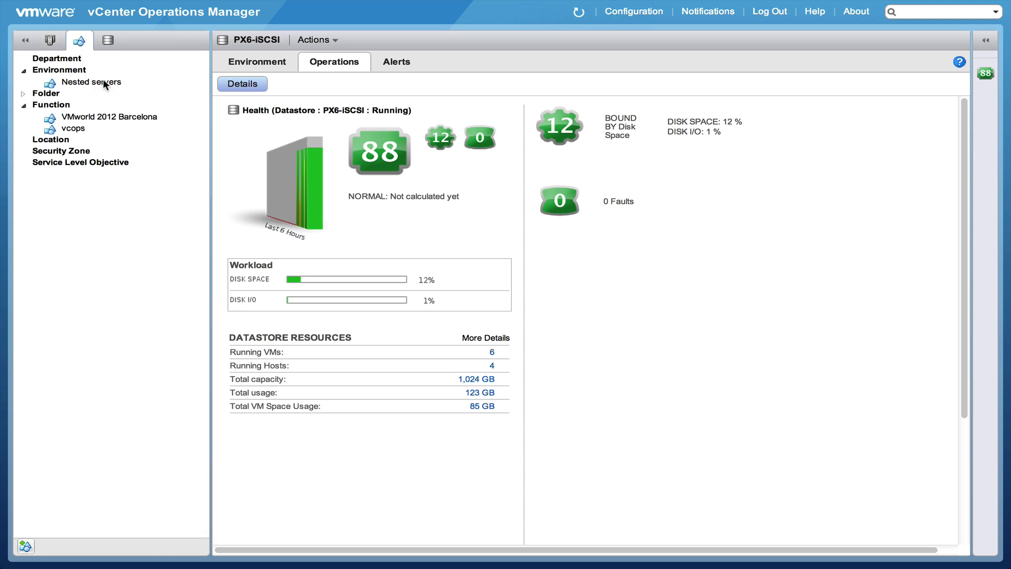
left_click(103, 80)
left_click(110, 117)
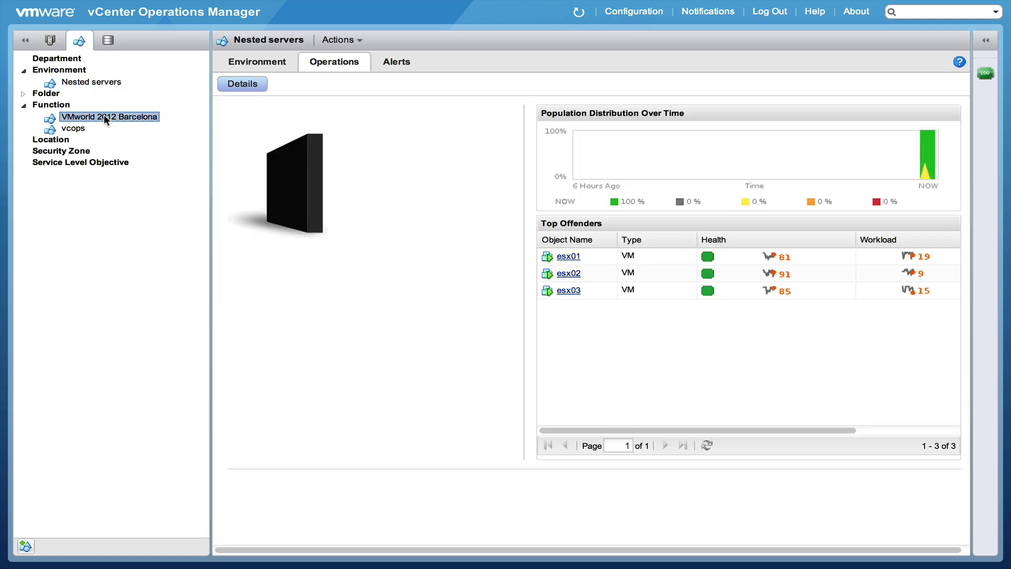
left_click(78, 128)
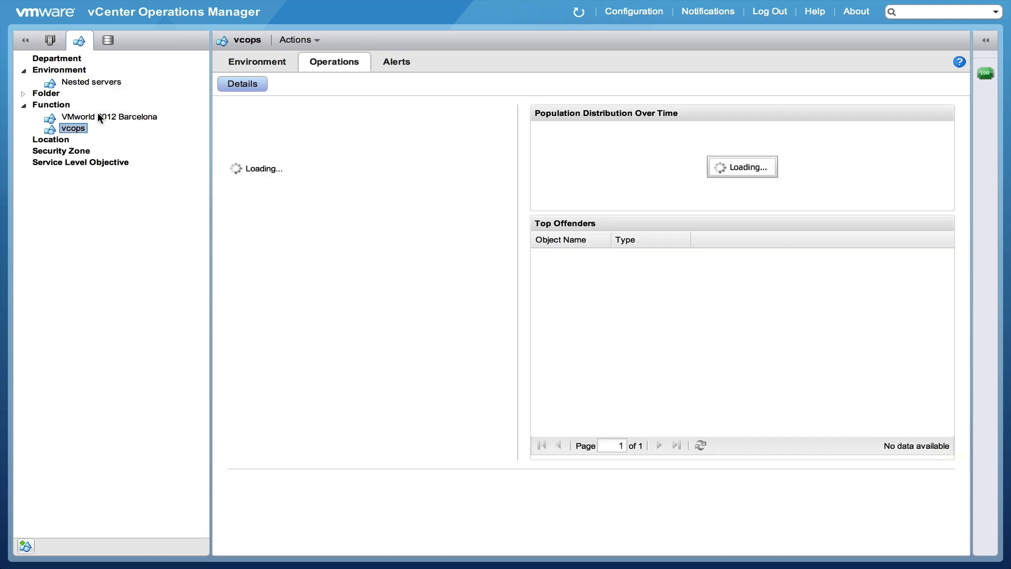
left_click(98, 113)
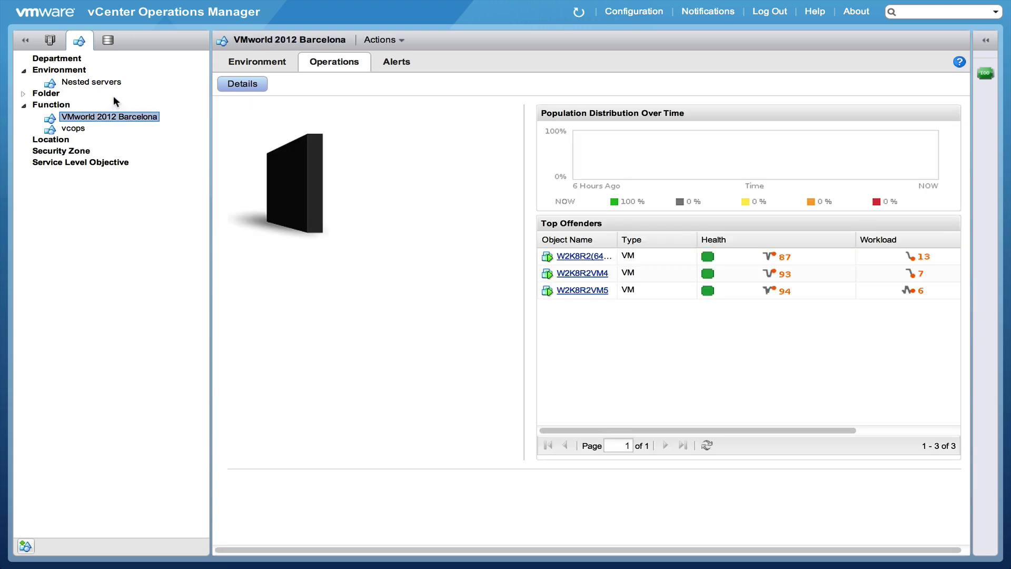
left_click(109, 40)
left_click(112, 128)
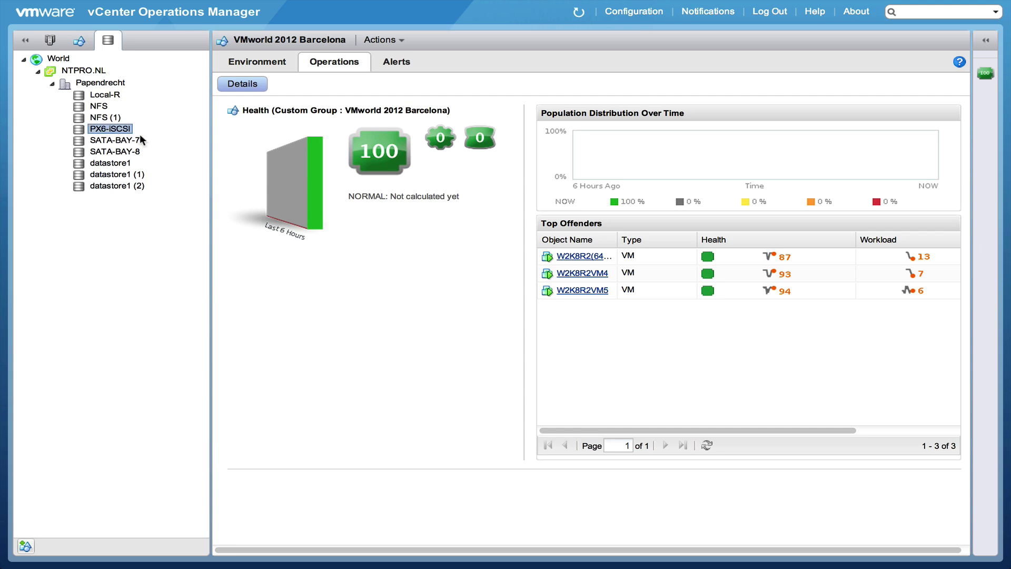